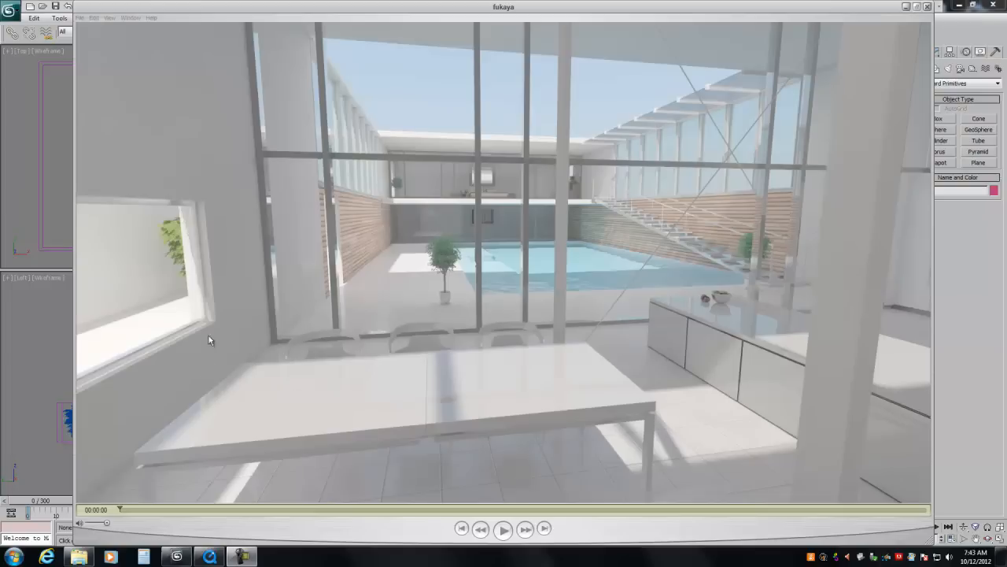
# Step: Review the rendered fukaya flythrough video by playing, pausing and rewinding it, and close the player
pyautogui.click(503, 531)
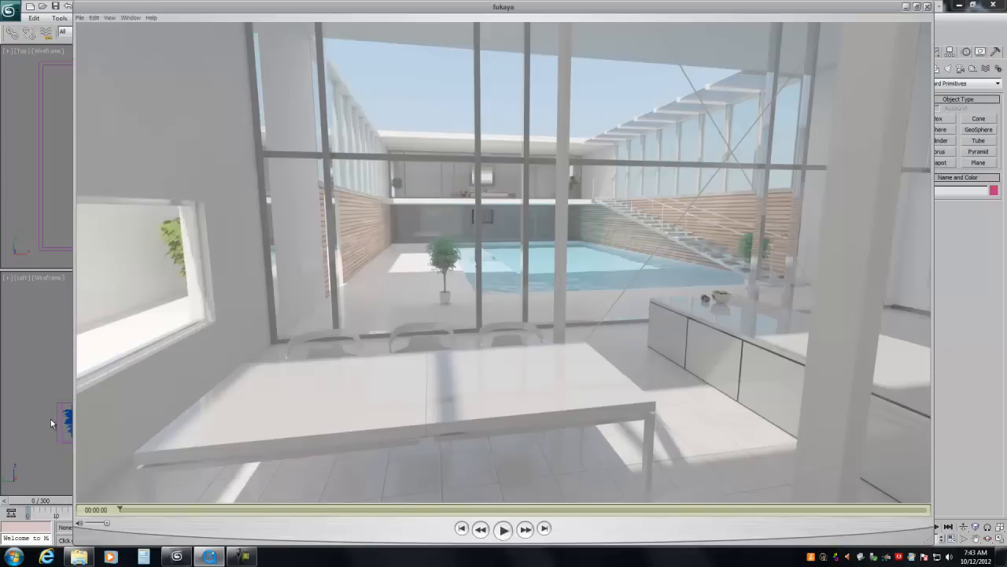
pyautogui.click(504, 531)
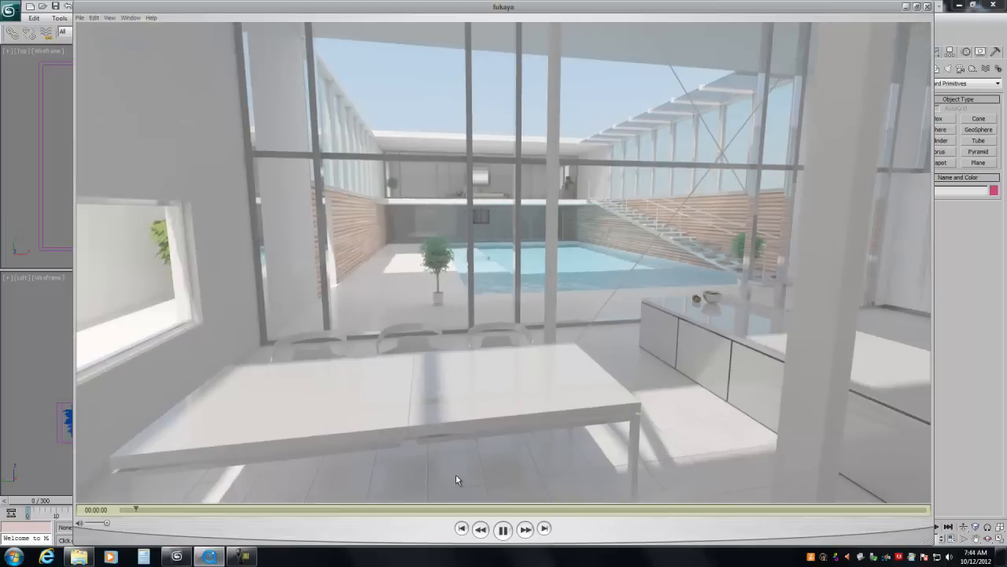
pyautogui.click(504, 531)
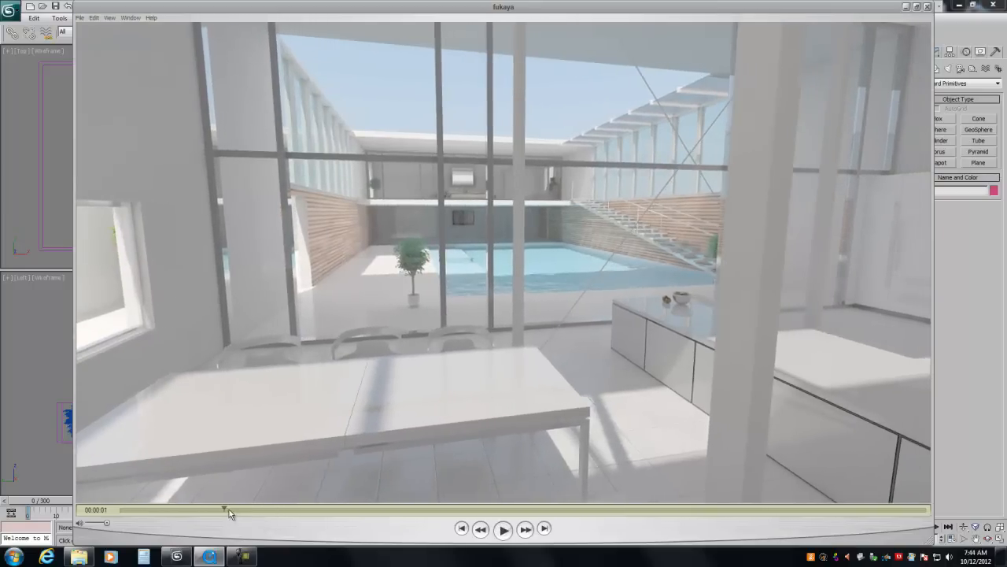
pyautogui.moveTo(233, 510); pyautogui.dragTo(68, 424)
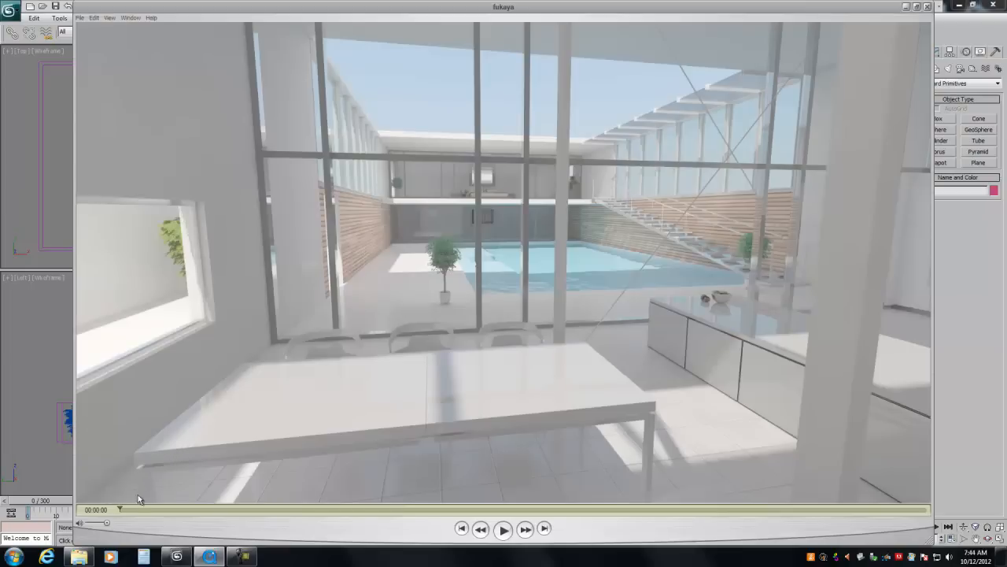
pyautogui.moveTo(120, 513); pyautogui.dragTo(85, 471)
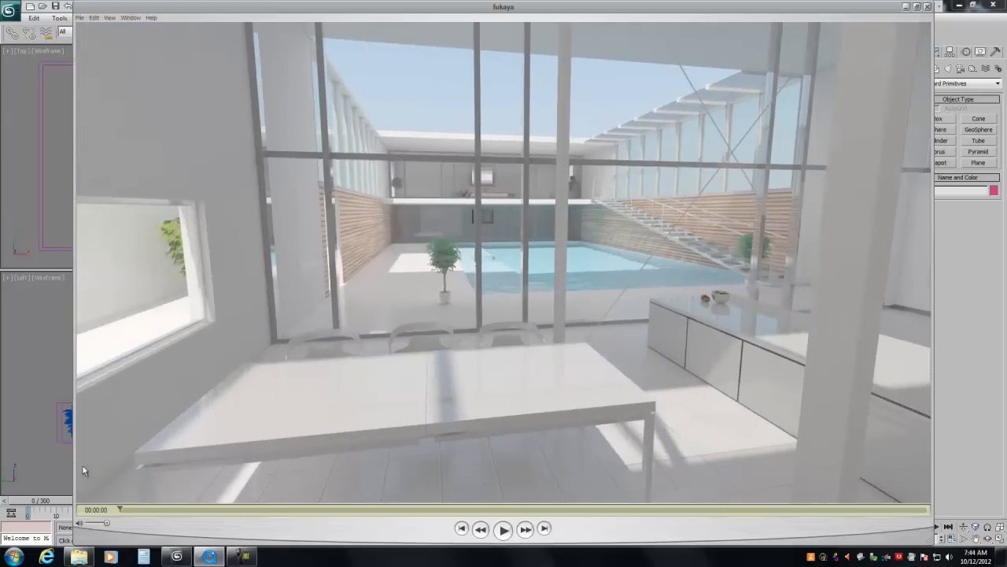
pyautogui.click(501, 530)
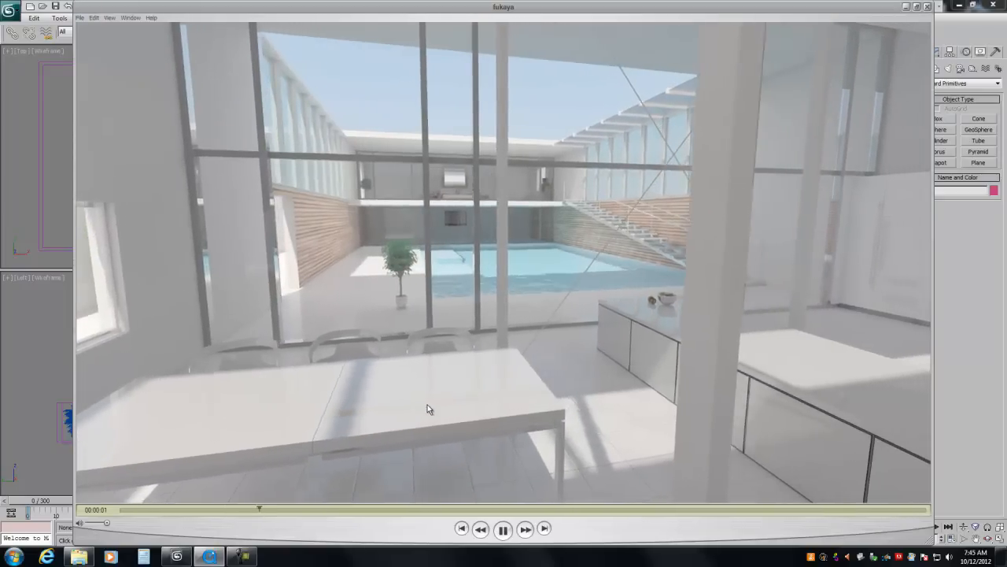
pyautogui.click(503, 530)
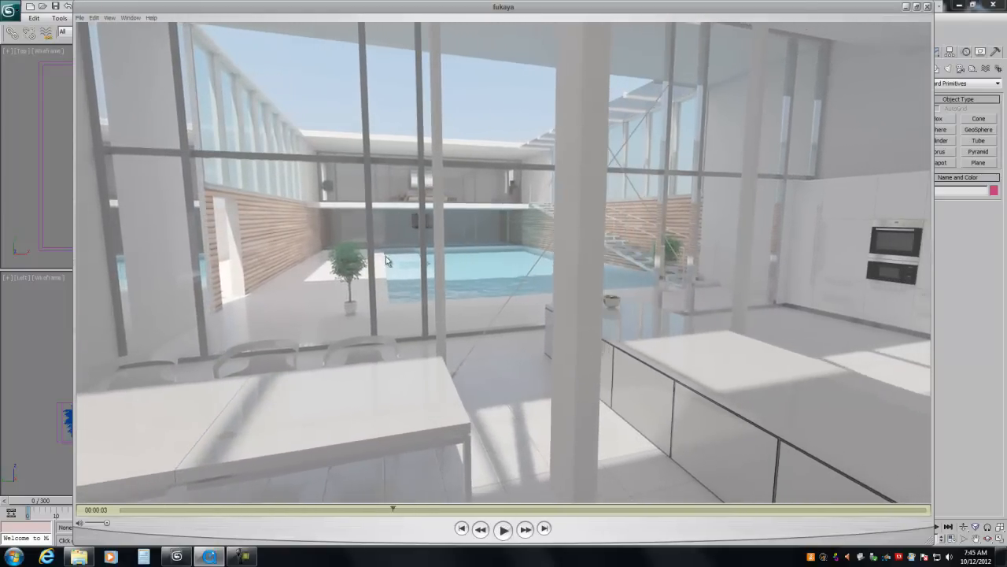
pyautogui.click(927, 7)
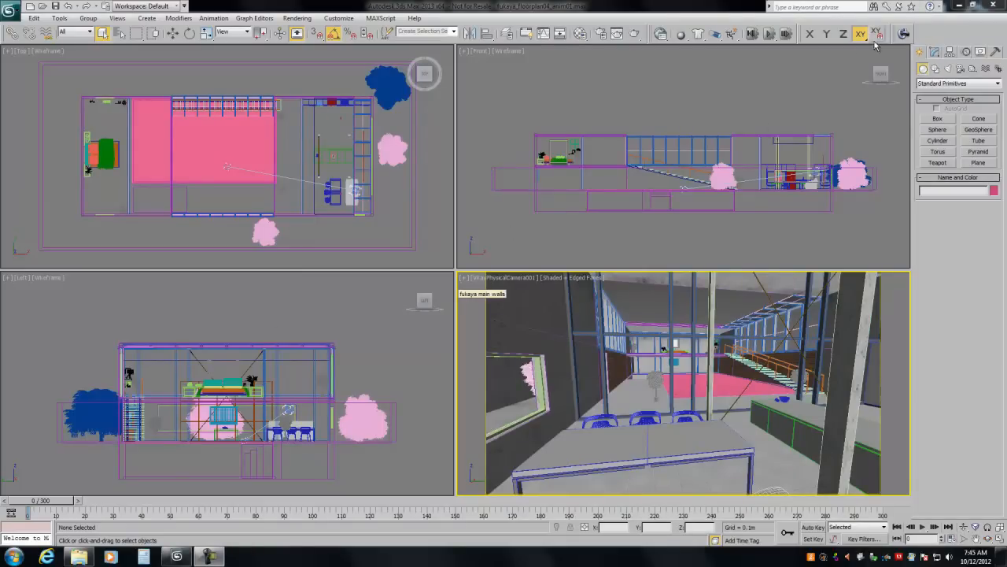
# Step: Open the SR 0.99F render settings over the Top viewport, keep quality at Good, and launch the FlyWiz flythrough wizard
pyautogui.click(904, 33)
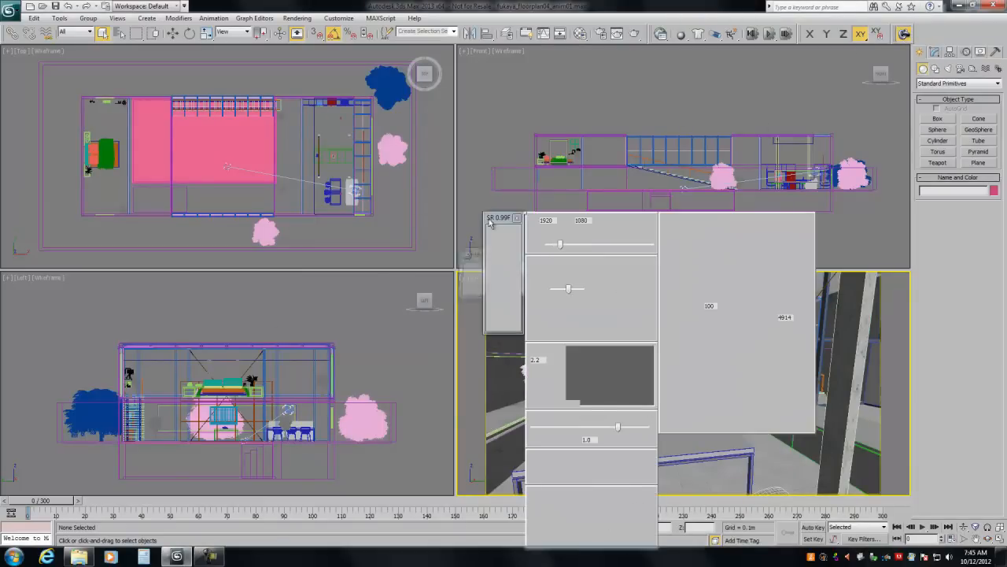
pyautogui.moveTo(489, 223)
pyautogui.mouseDown()
pyautogui.moveTo(197, 73)
pyautogui.moveTo(158, 74)
pyautogui.mouseUp()
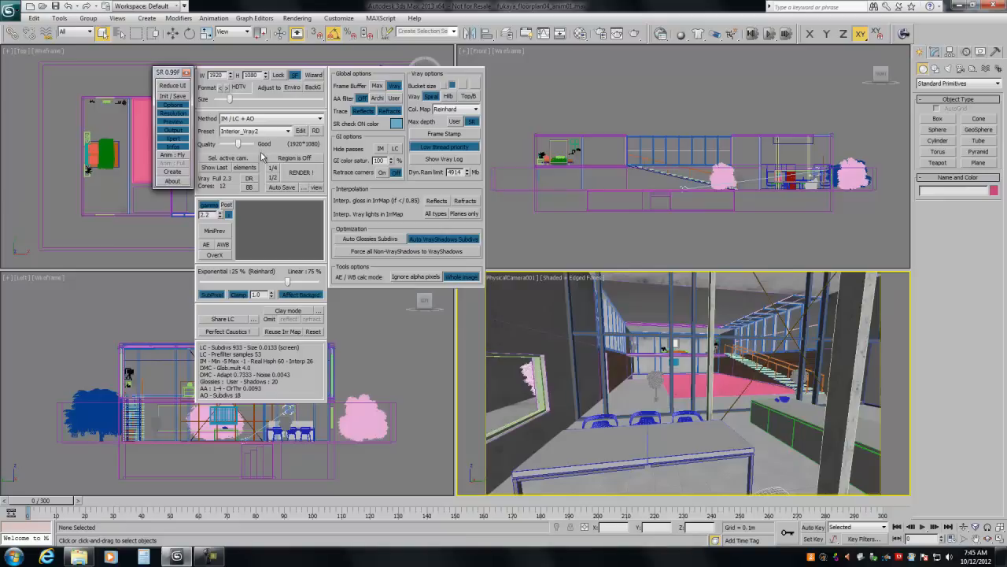
pyautogui.moveTo(238, 146)
pyautogui.mouseDown()
pyautogui.moveTo(255, 150)
pyautogui.moveTo(240, 159)
pyautogui.mouseUp()
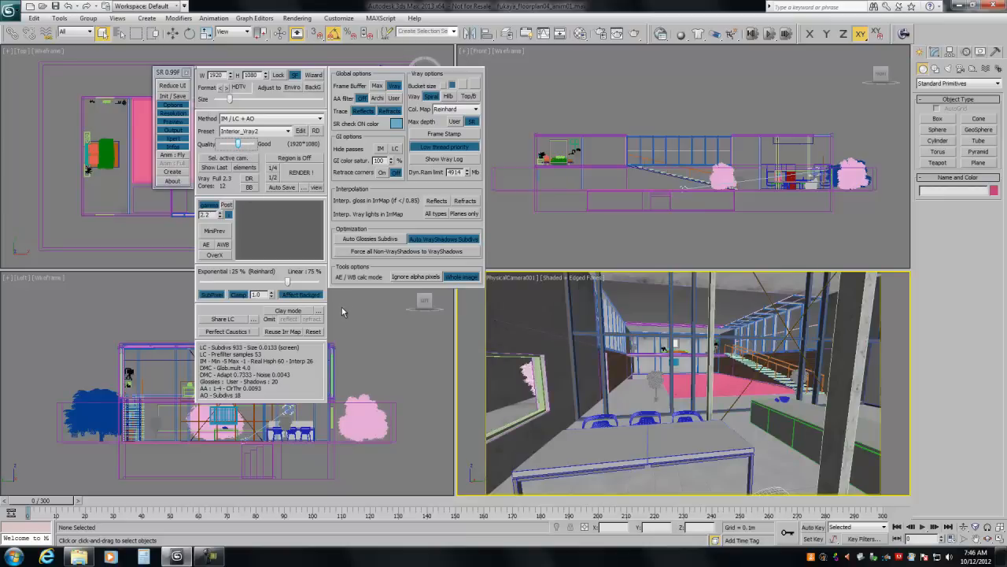
pyautogui.moveTo(240, 146); pyautogui.dragTo(240, 149)
pyautogui.click(172, 156)
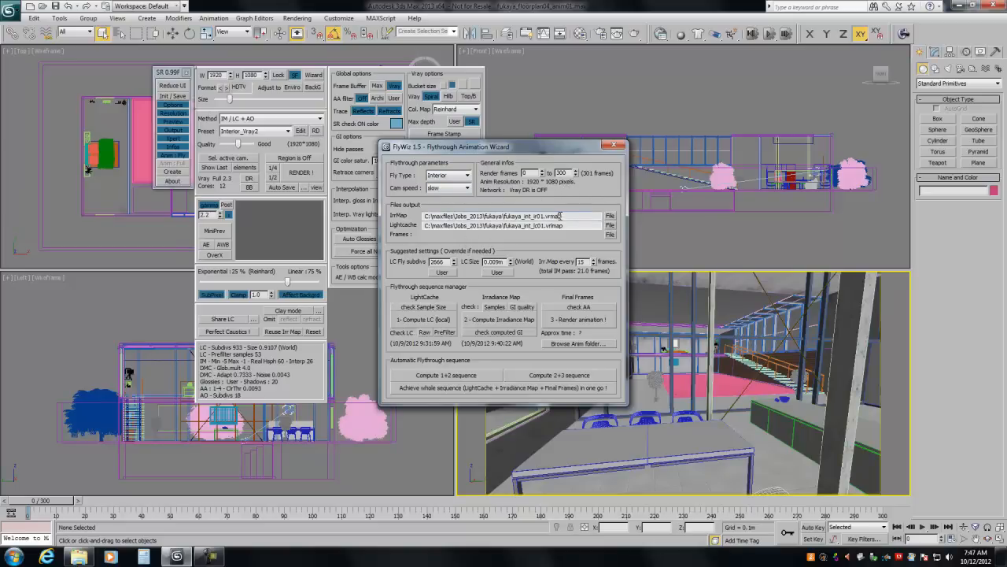
# Step: Examine the irradiance map and light cache output paths and the available fly types, keeping Interior
pyautogui.moveTo(566, 217); pyautogui.dragTo(424, 218)
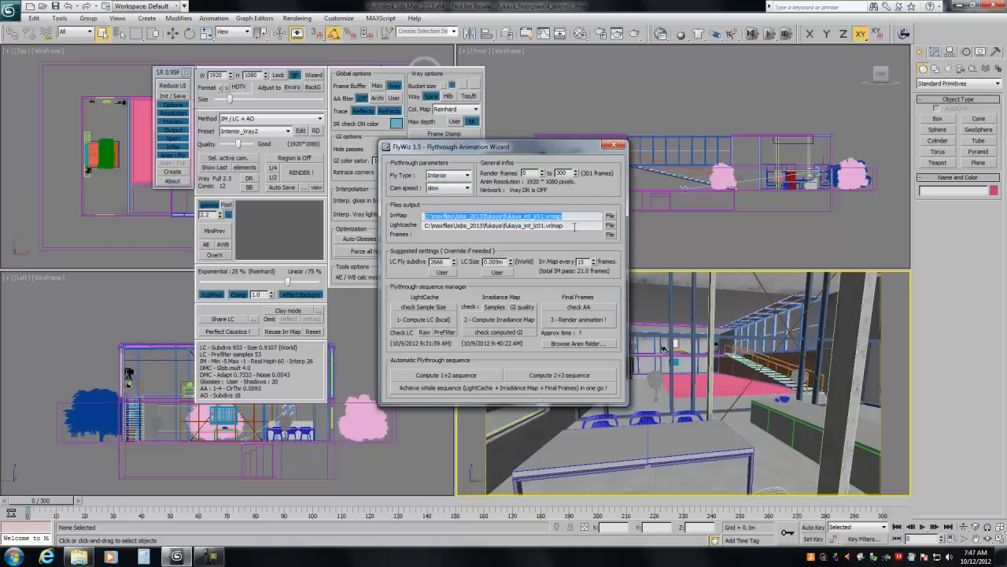
pyautogui.moveTo(574, 227); pyautogui.dragTo(505, 234)
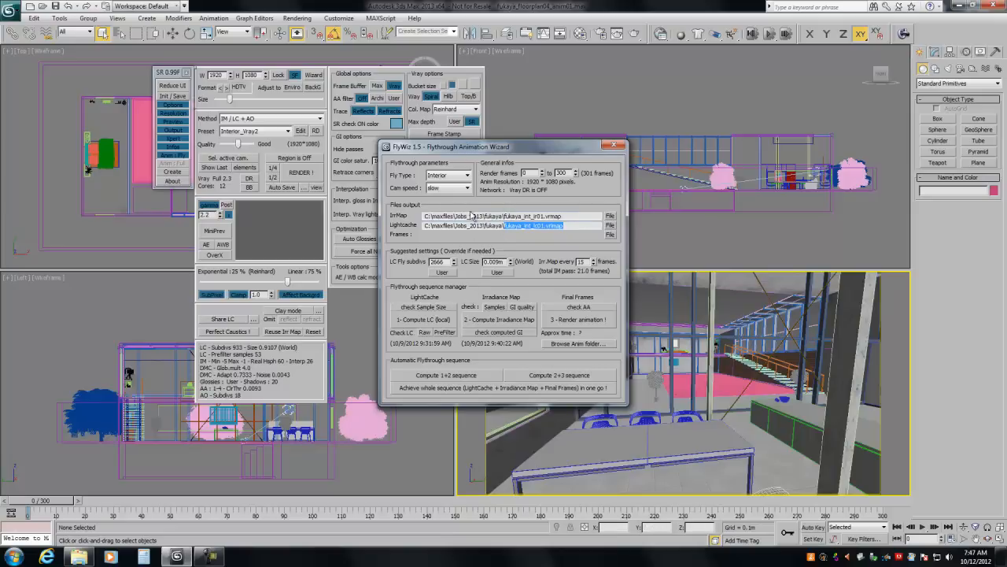
pyautogui.click(467, 175)
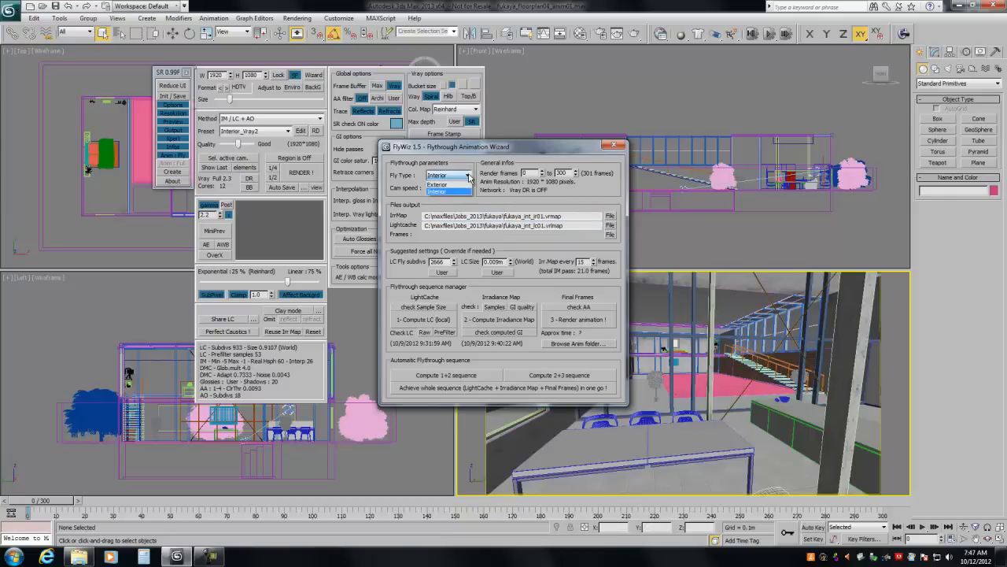
pyautogui.click(468, 175)
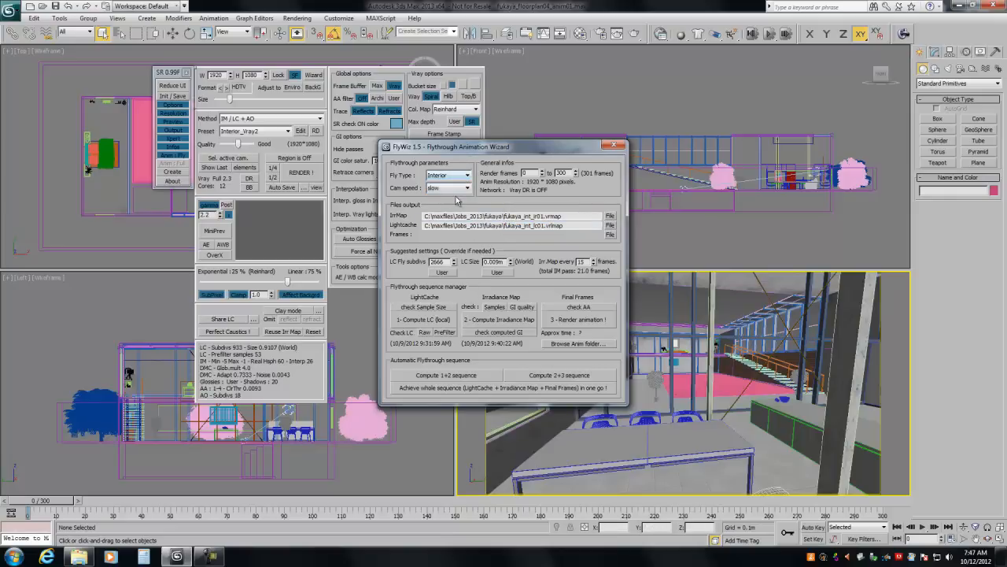
# Step: Try the Walk and slow camera speeds to compare their suggested irradiance map frame intervals
pyautogui.click(467, 189)
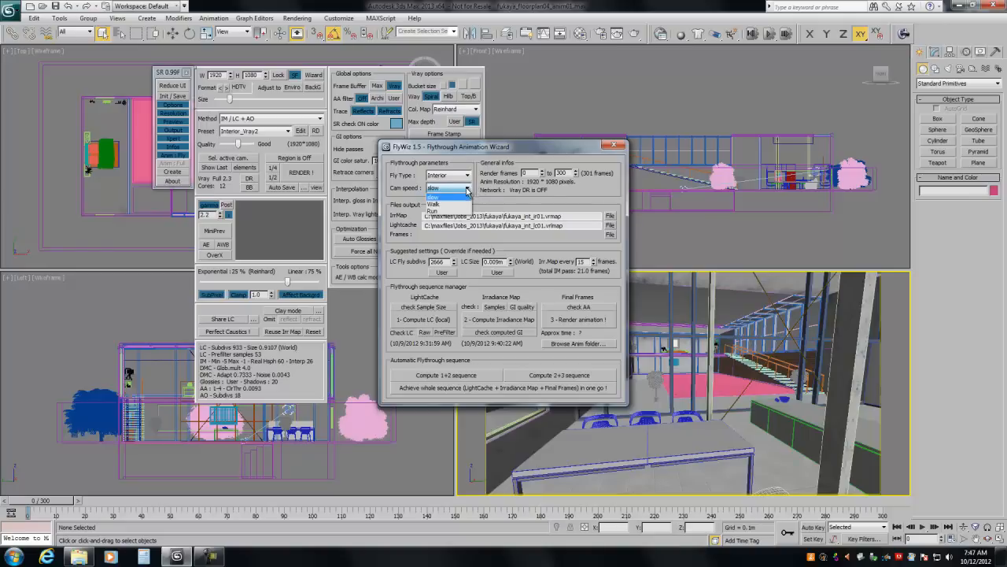
pyautogui.click(437, 205)
pyautogui.doubleClick(582, 261)
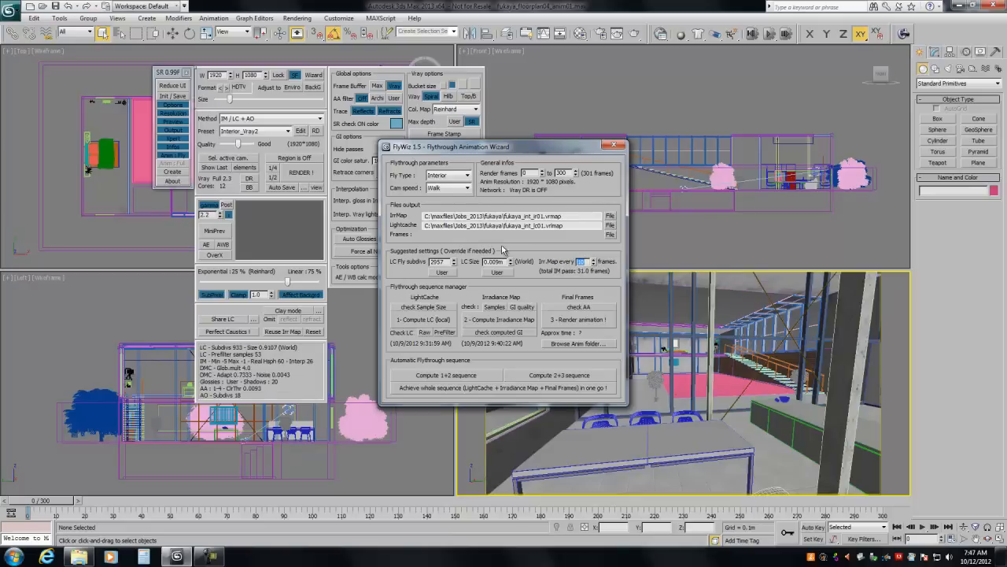
pyautogui.click(448, 189)
pyautogui.click(446, 198)
pyautogui.click(455, 191)
pyautogui.click(456, 206)
# Step: Try the Run camera speed, check its suggested irradiance map interval, and return the camera speed to slow
pyautogui.click(454, 188)
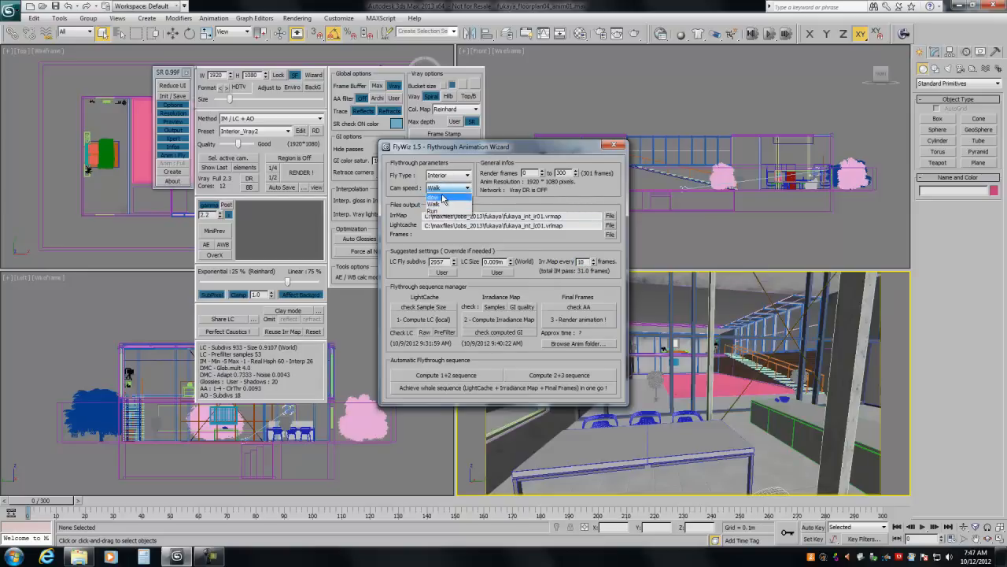
pyautogui.click(450, 215)
pyautogui.moveTo(584, 261); pyautogui.dragTo(569, 262)
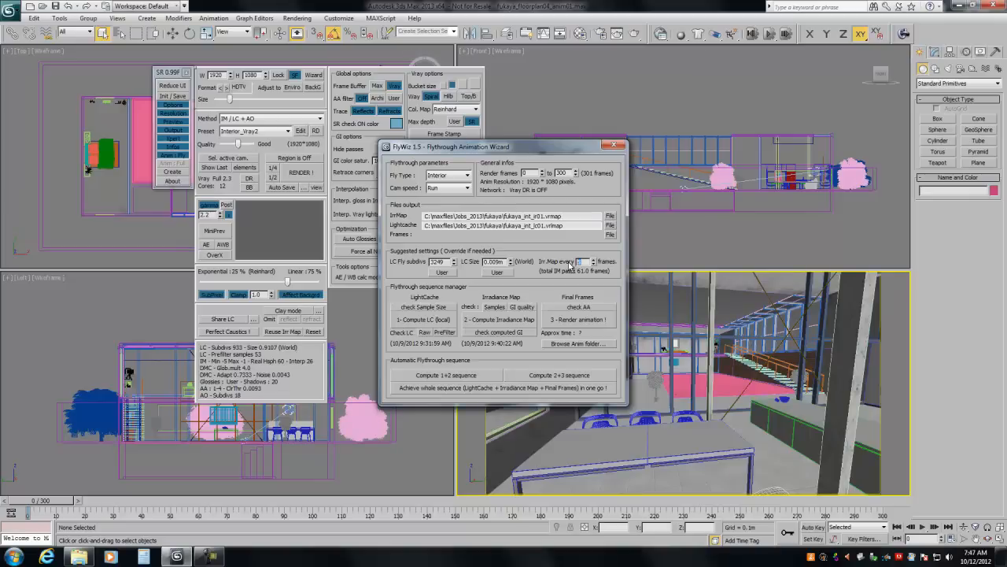
pyautogui.click(456, 189)
pyautogui.click(449, 198)
# Step: Inspect the save folder and file names for the irradiance map and light cache, cancelling both save dialogs
pyautogui.click(610, 217)
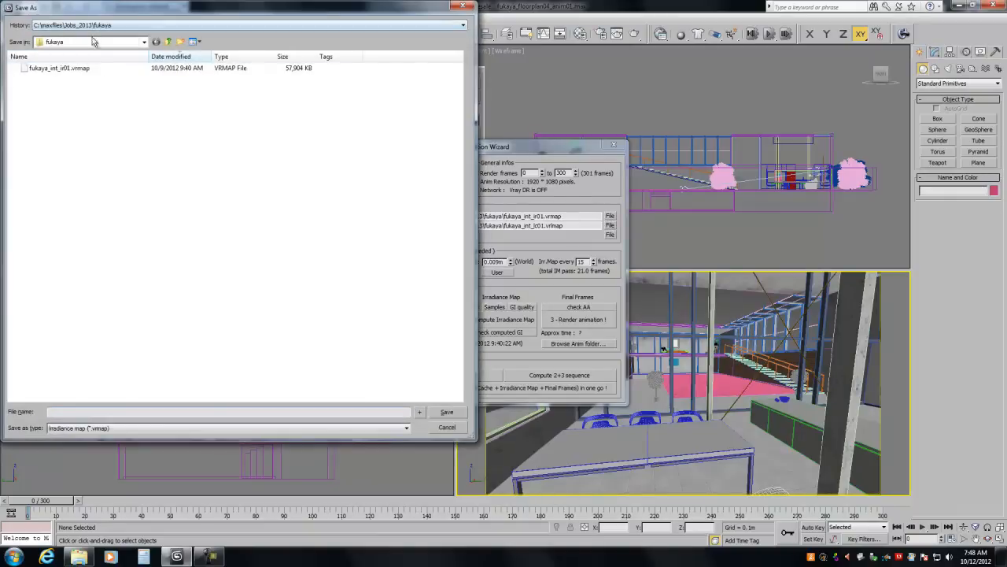
pyautogui.click(446, 426)
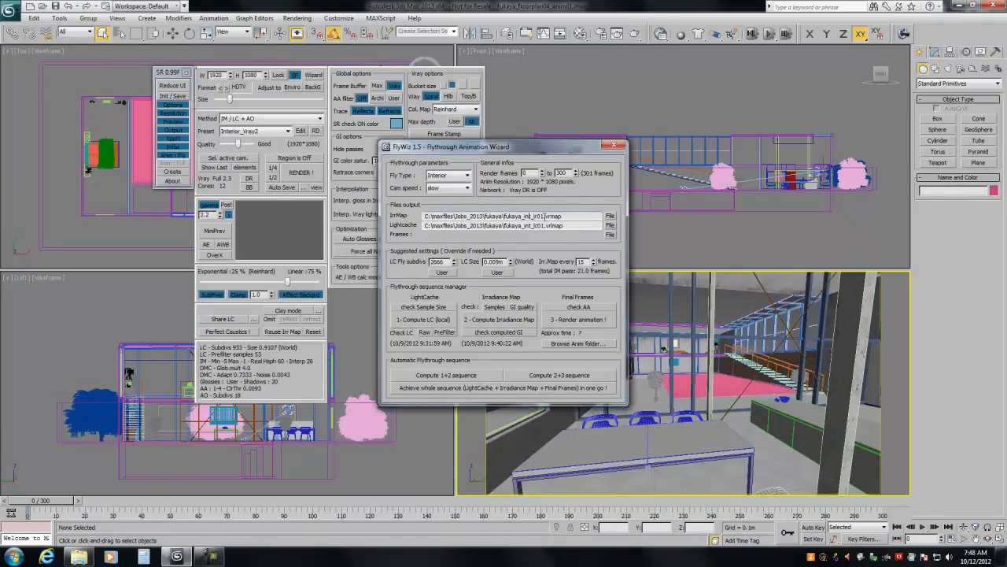
pyautogui.moveTo(544, 215); pyautogui.dragTo(533, 225)
pyautogui.moveTo(544, 226); pyautogui.dragTo(513, 234)
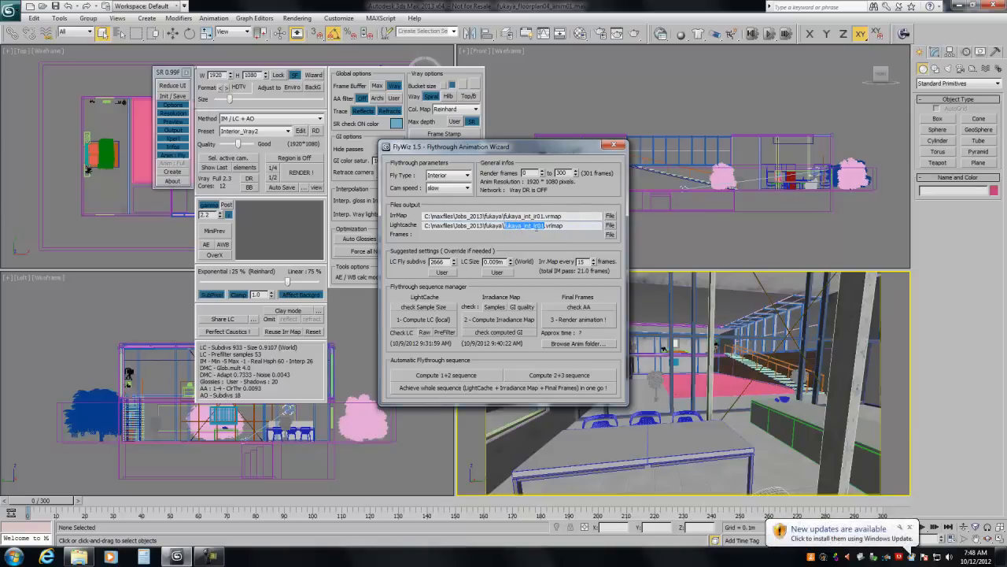
pyautogui.click(610, 225)
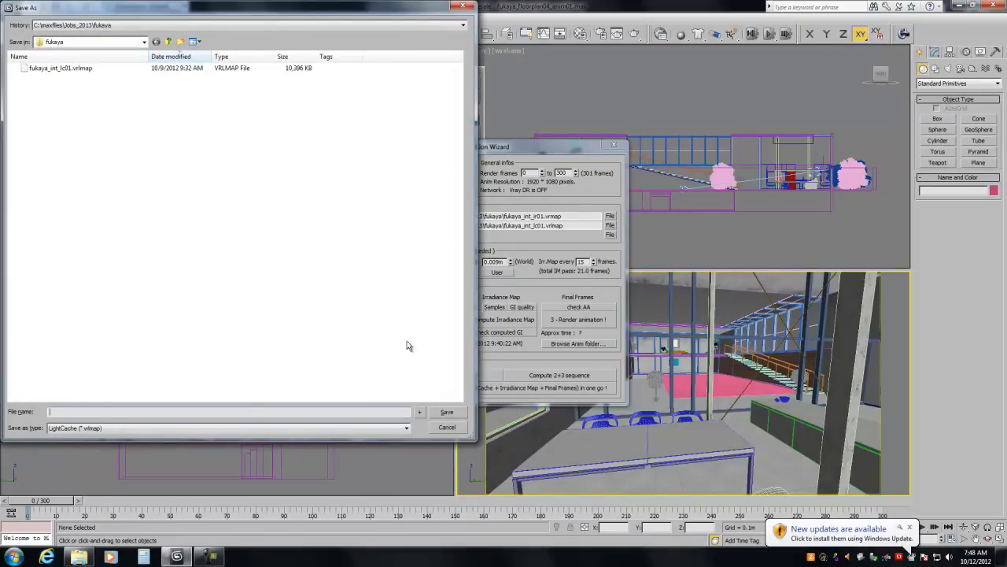
pyautogui.click(443, 427)
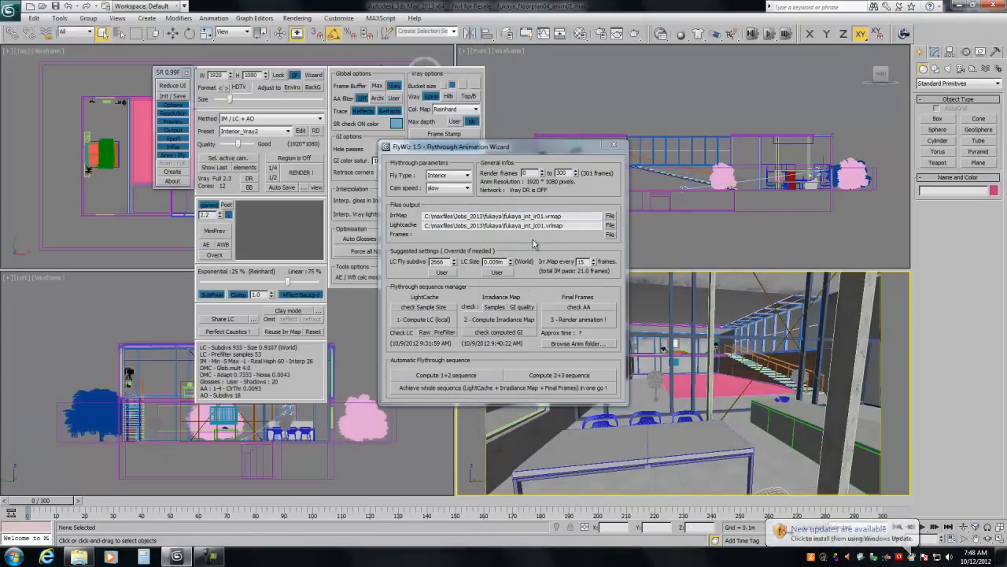
# Step: Check the start and end values of the wizard's render frame range
pyautogui.moveTo(568, 172); pyautogui.dragTo(519, 174)
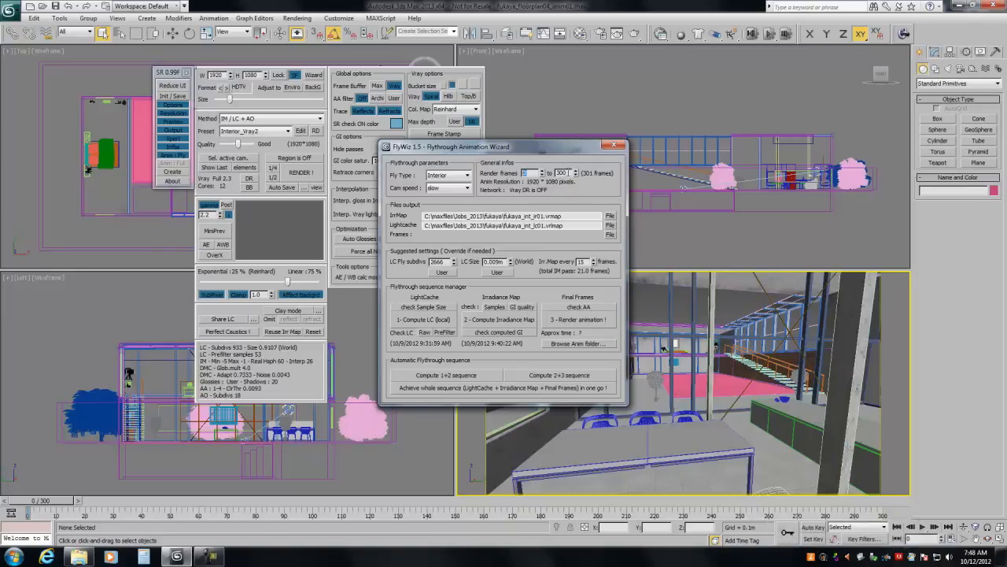
pyautogui.press('Tab')
pyautogui.click(525, 172)
# Step: Try the Walk camera speed against the end frame of the render range, and restore the slow speed
pyautogui.click(460, 188)
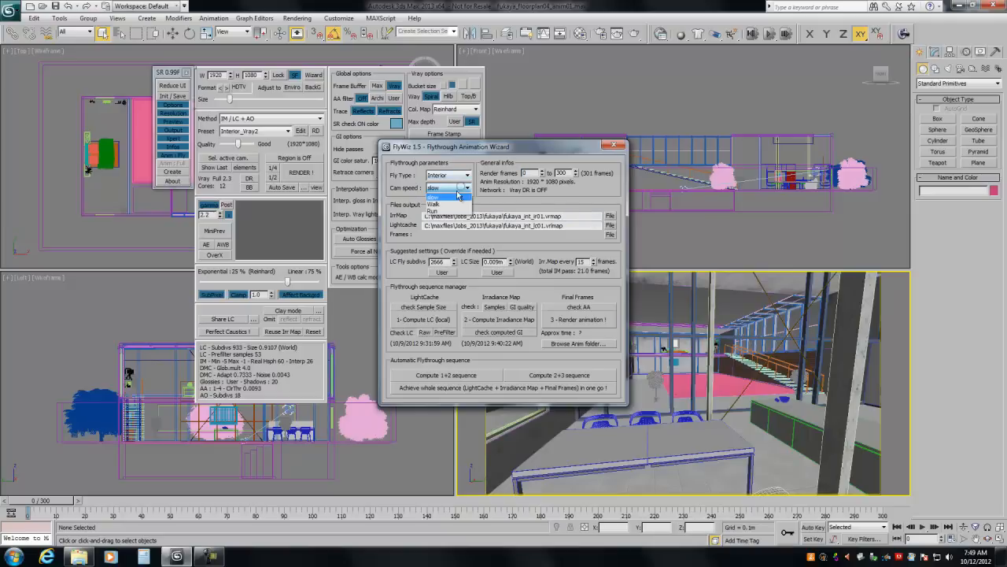
pyautogui.click(446, 205)
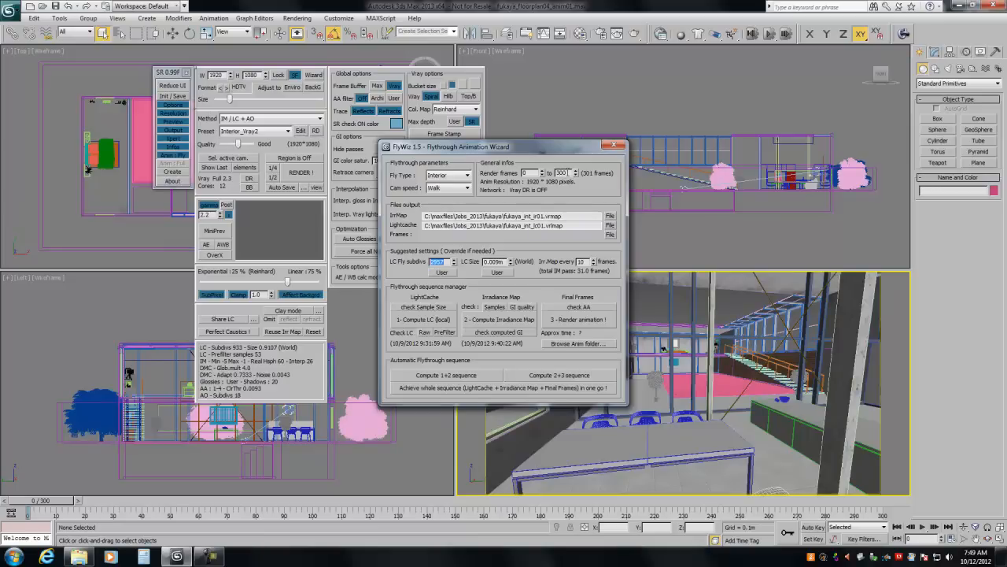
pyautogui.doubleClick(563, 173)
pyautogui.click(460, 188)
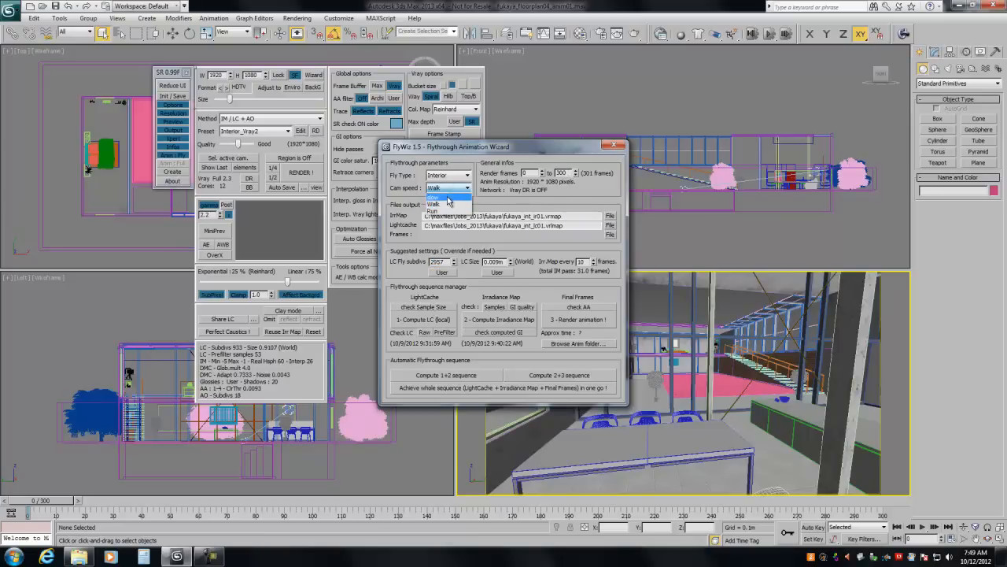
pyautogui.click(446, 196)
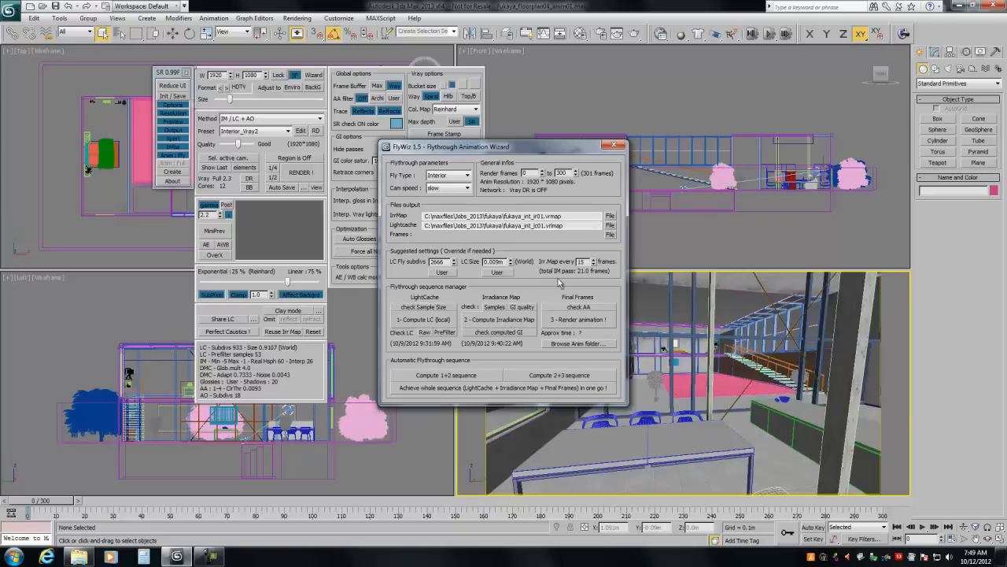
# Step: Recheck the irradiance map frame interval and the output paths of the irradiance map and light cache
pyautogui.moveTo(585, 262); pyautogui.dragTo(575, 262)
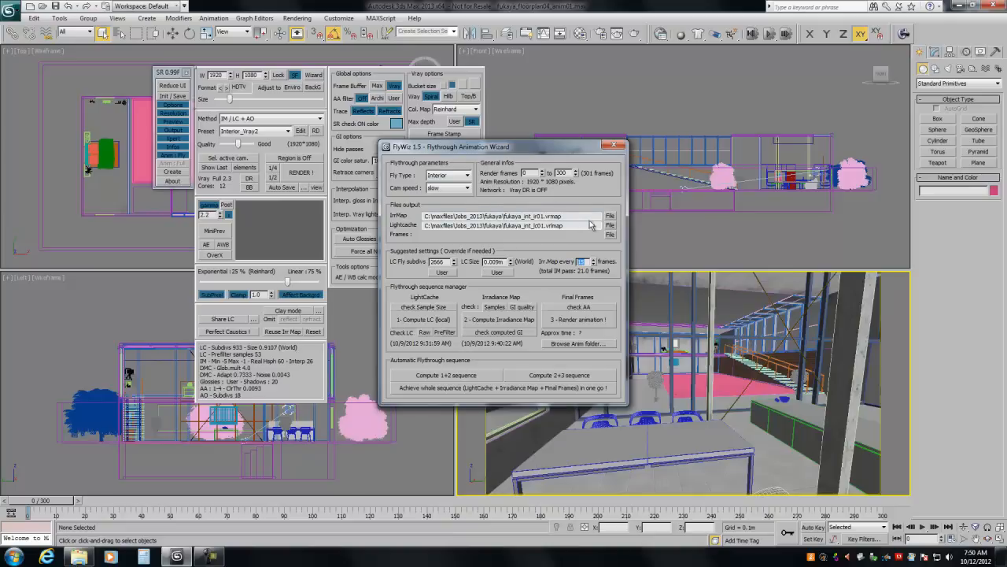
pyautogui.moveTo(548, 215); pyautogui.dragTo(443, 216)
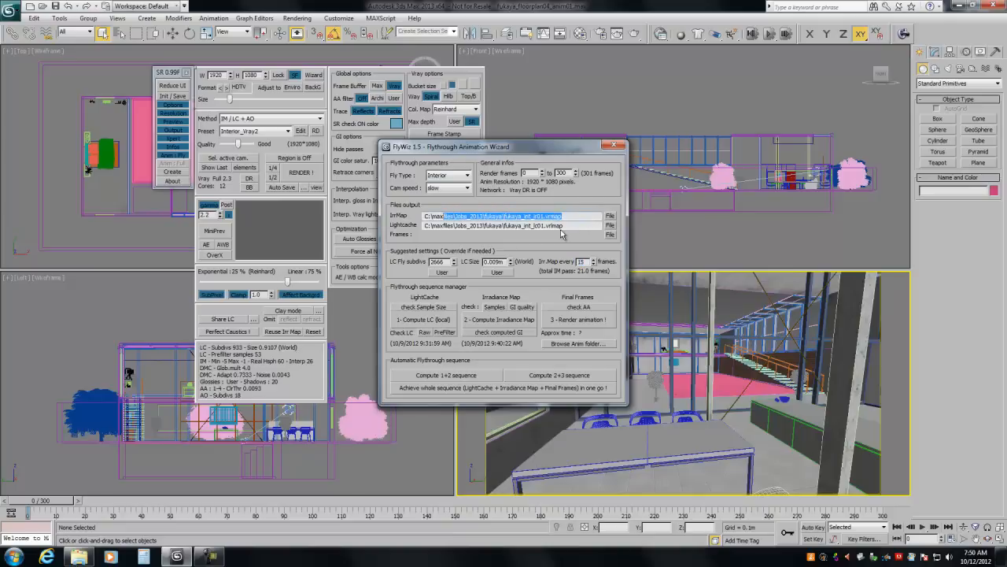
pyautogui.doubleClick(568, 225)
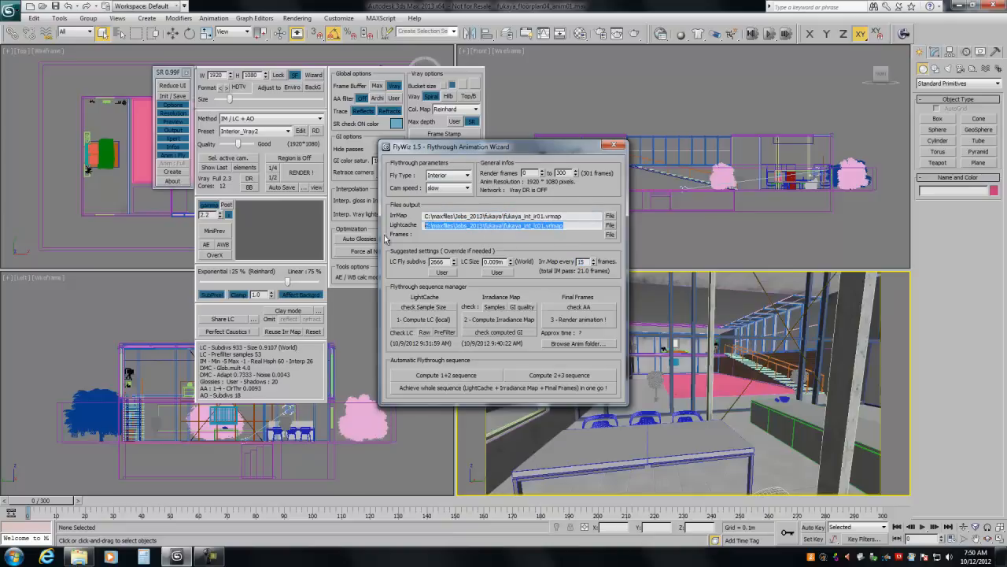
# Step: Try computing the light cache locally, cancel the rendering, and highlight the irradiance map output path
pyautogui.click(416, 323)
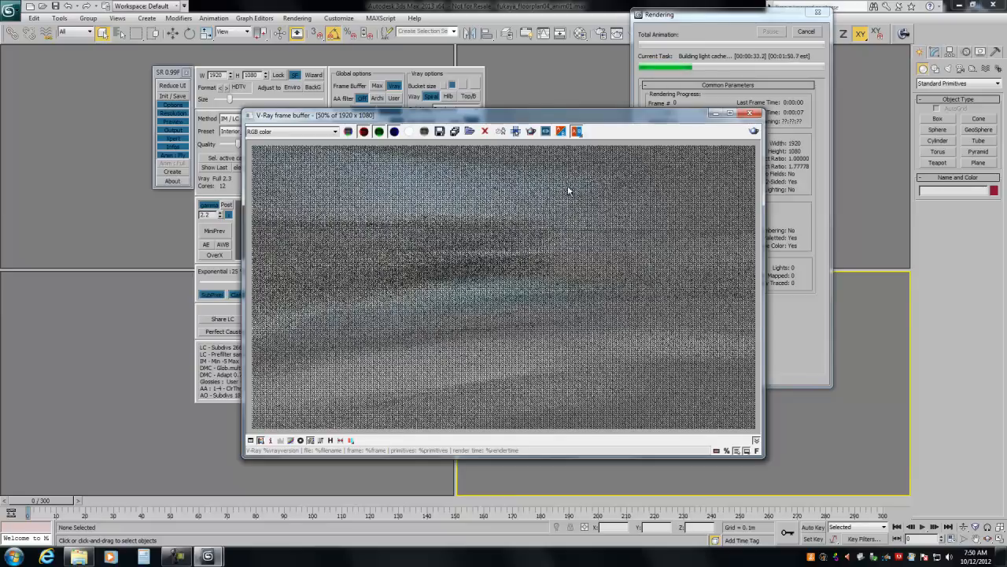
pyautogui.click(808, 32)
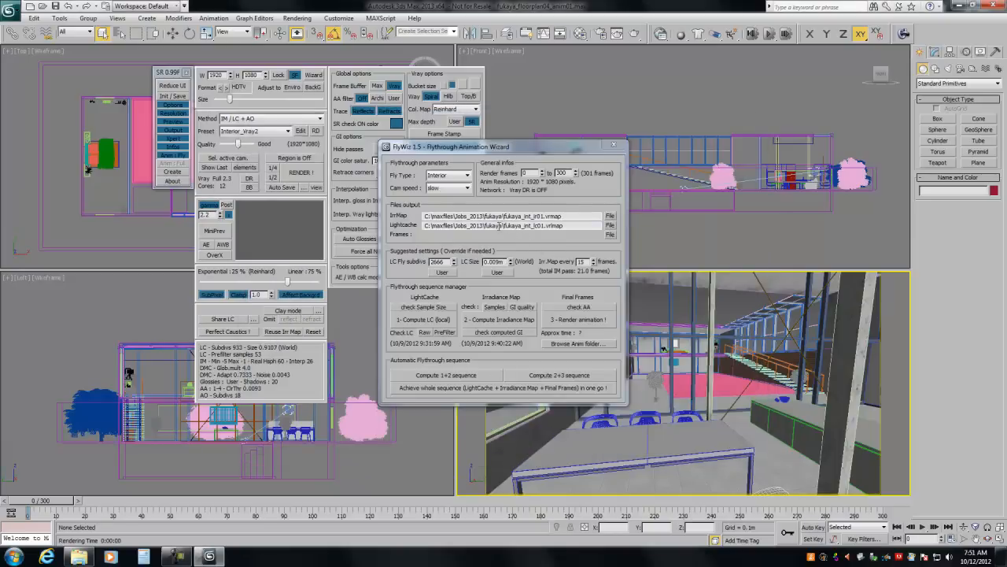
pyautogui.doubleClick(566, 218)
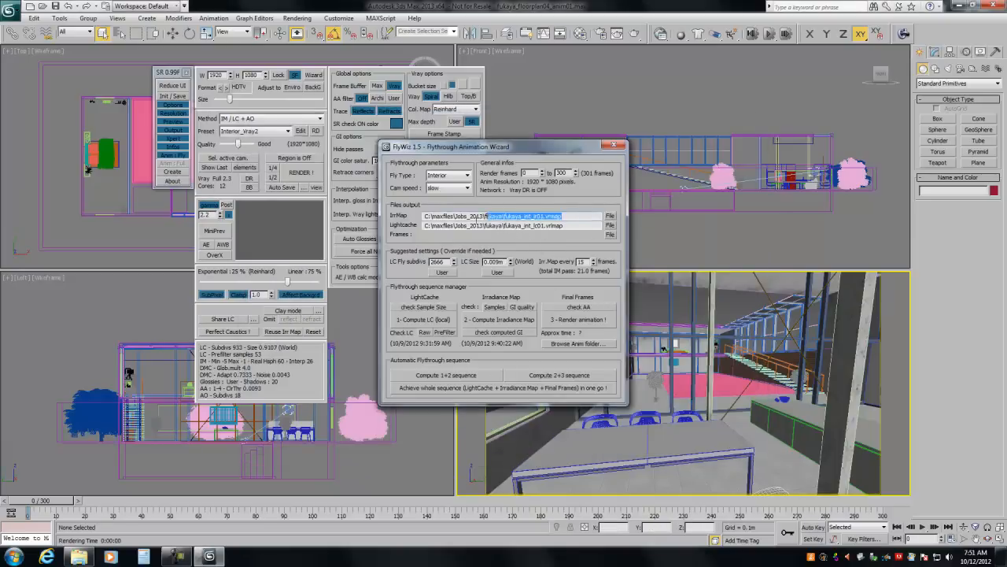
# Step: Highlight the light cache output path, start computing the irradiance map, and move the frame buffer clear of the render progress
pyautogui.doubleClick(564, 226)
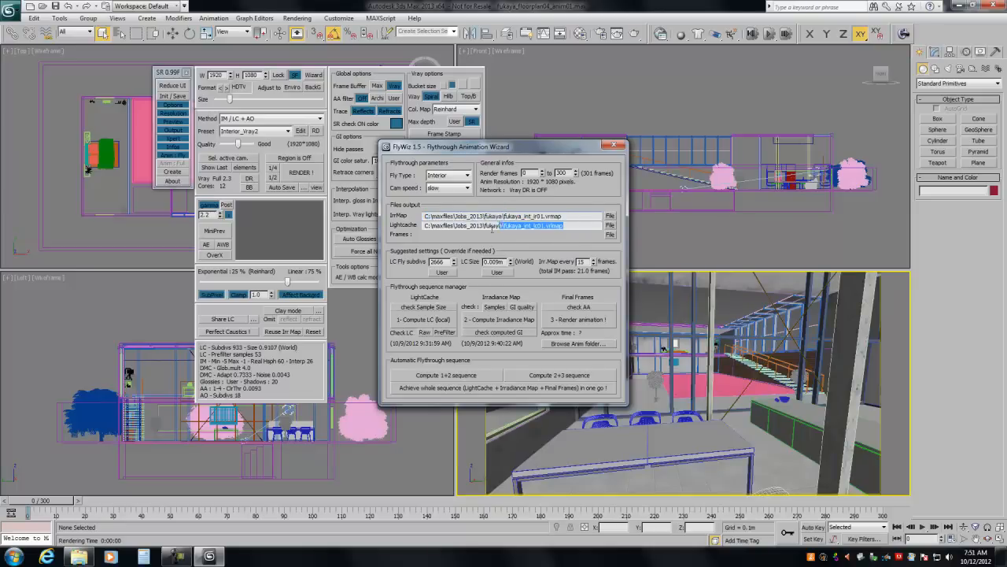
pyautogui.click(501, 320)
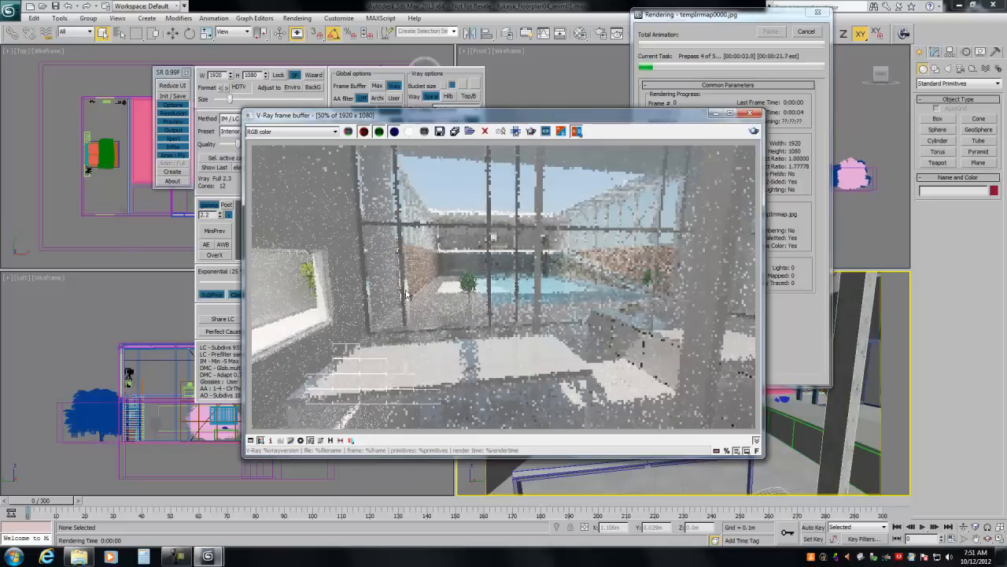
pyautogui.moveTo(537, 118); pyautogui.dragTo(400, 112)
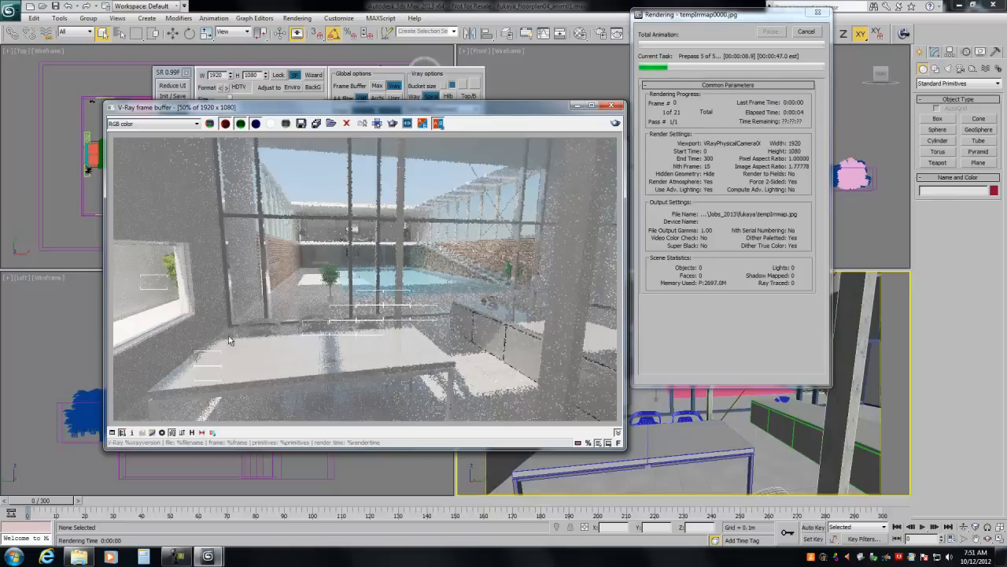
# Step: Look through the fukaya project folder in Windows Explorer for the saved irradiance map and light cache files, and minimize it
pyautogui.click(79, 556)
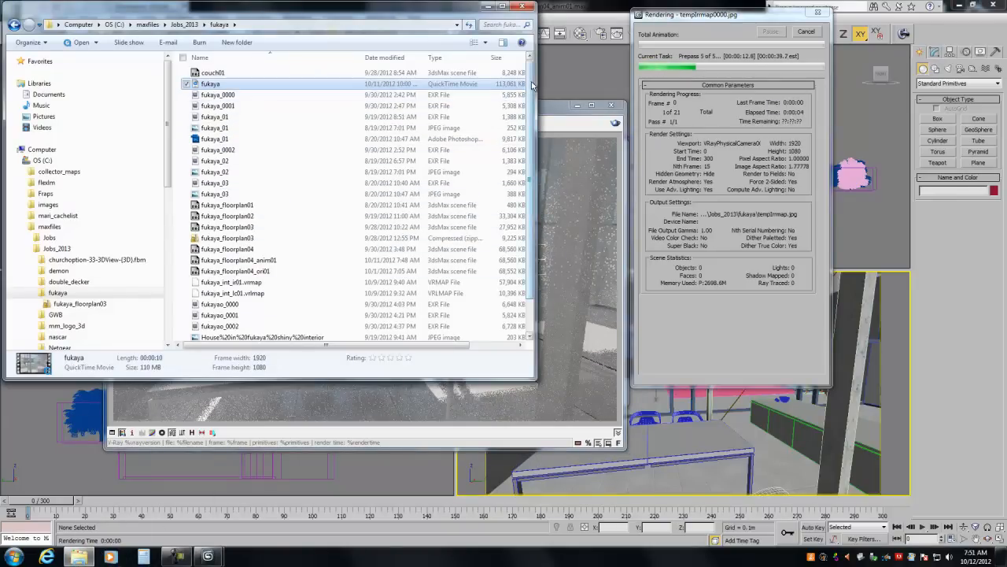
pyautogui.moveTo(531, 90); pyautogui.dragTo(531, 118)
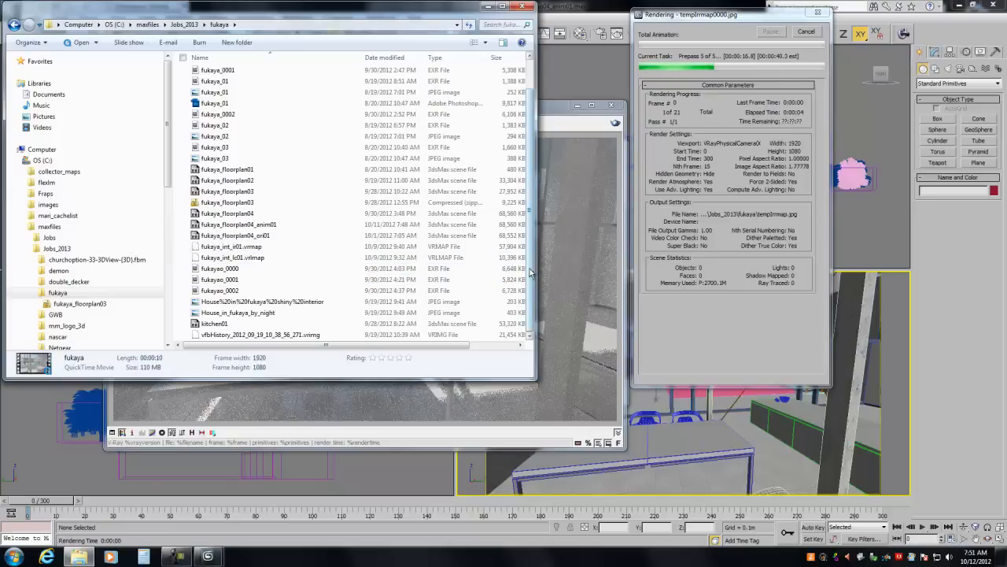
pyautogui.moveTo(531, 274); pyautogui.dragTo(529, 157)
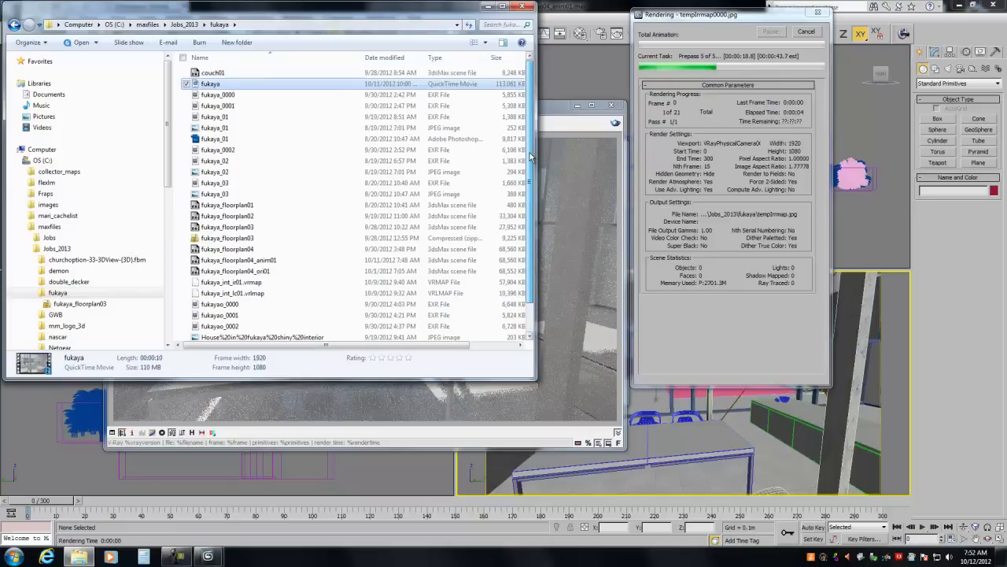
pyautogui.moveTo(536, 192); pyautogui.dragTo(528, 159)
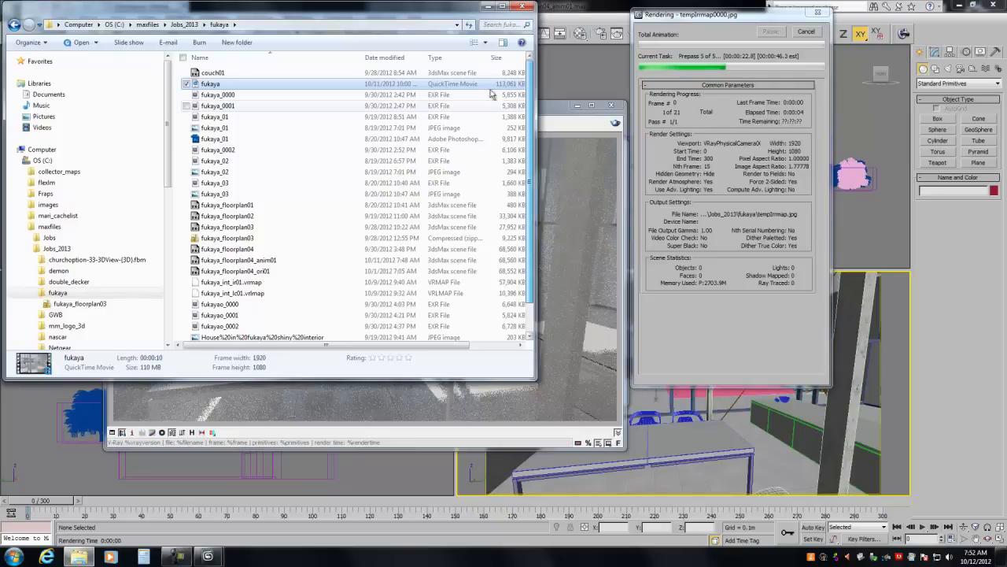
pyautogui.click(488, 8)
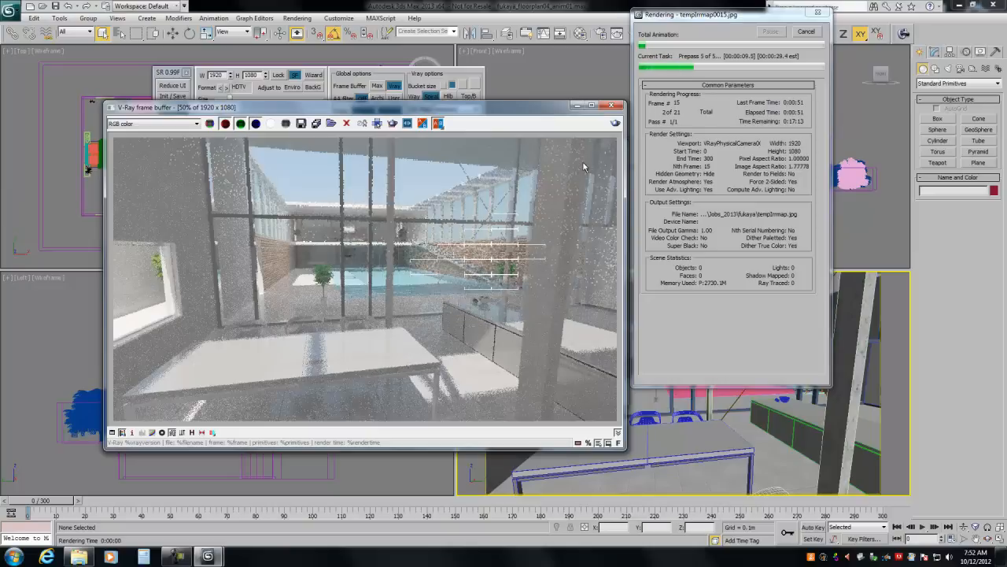
# Step: Cancel the irradiance map rendering, and close the frame buffer and the FlyWiz wizard
pyautogui.click(806, 32)
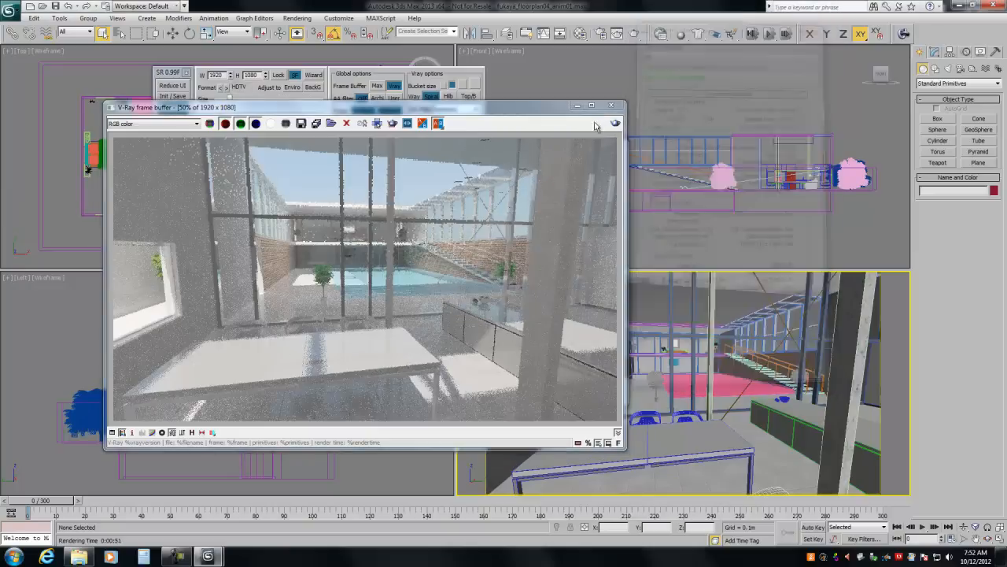
pyautogui.click(611, 104)
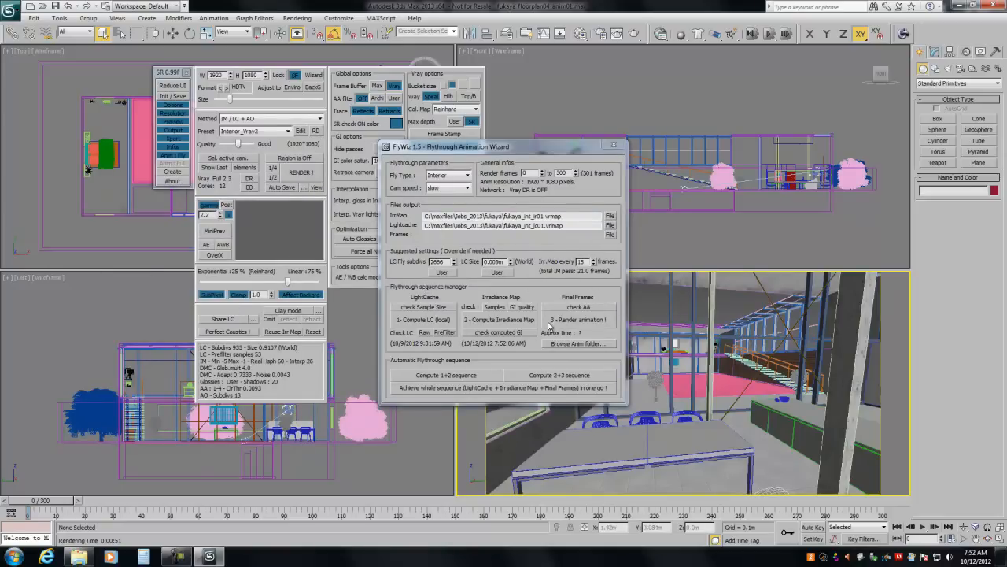
pyautogui.click(177, 156)
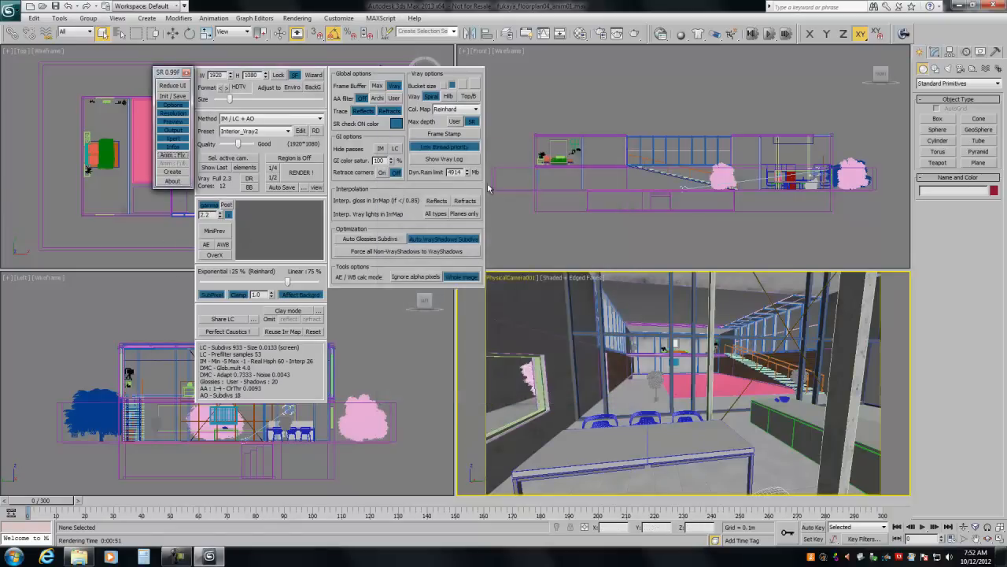
# Step: Open the V-Ray irradiance map settings in the render setup and set the mode to Single frame
pyautogui.click(601, 35)
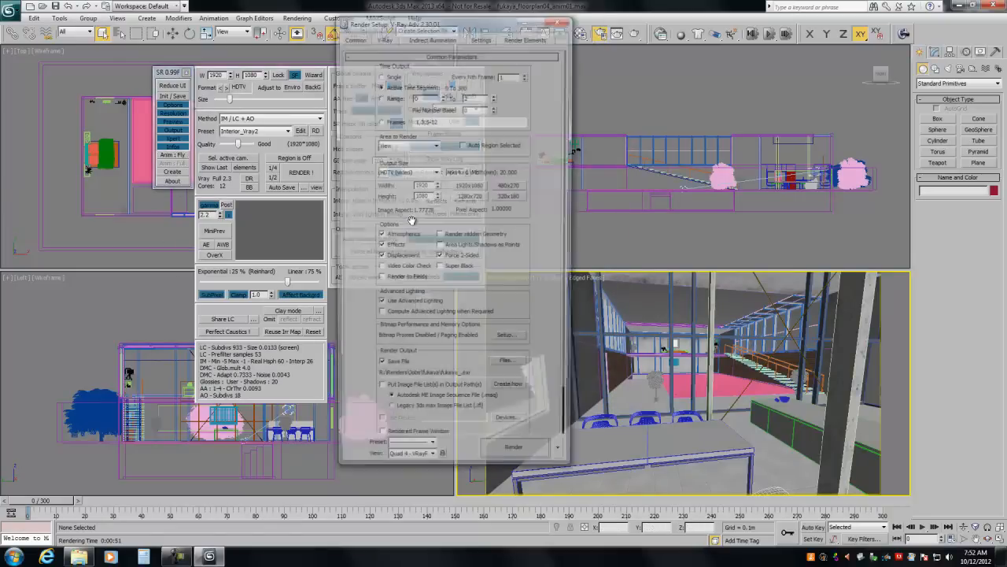
pyautogui.click(430, 37)
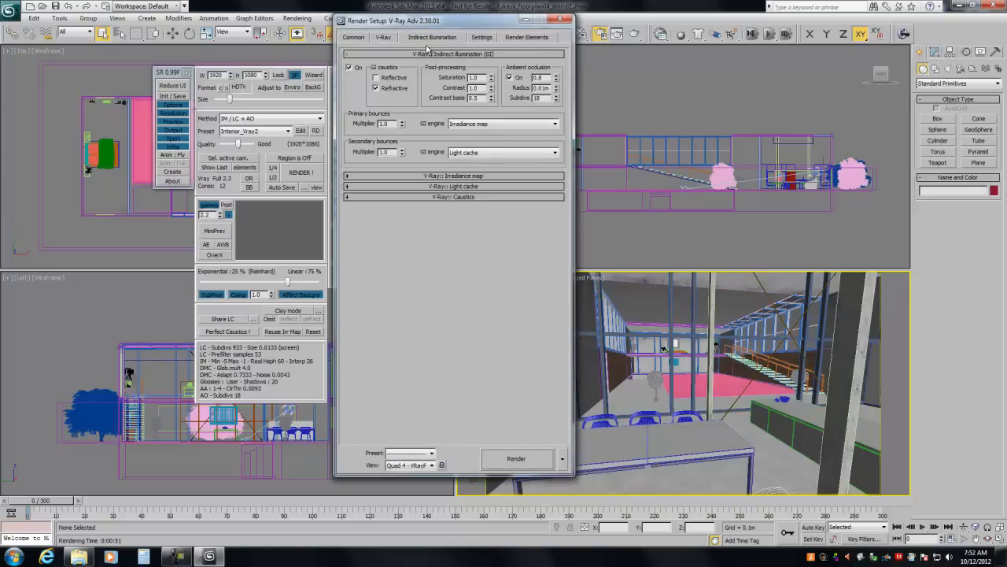
pyautogui.click(422, 54)
pyautogui.click(425, 65)
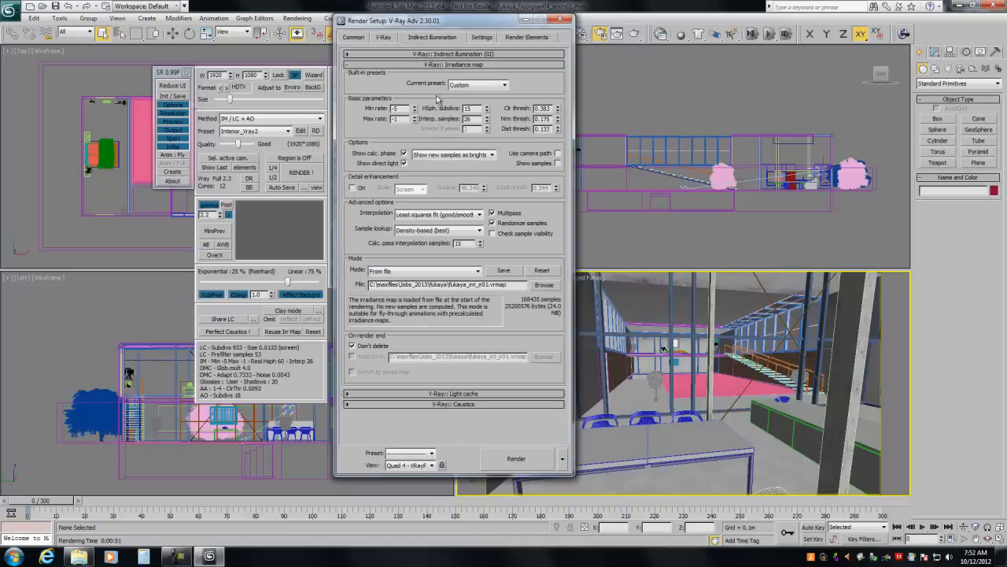
pyautogui.click(396, 271)
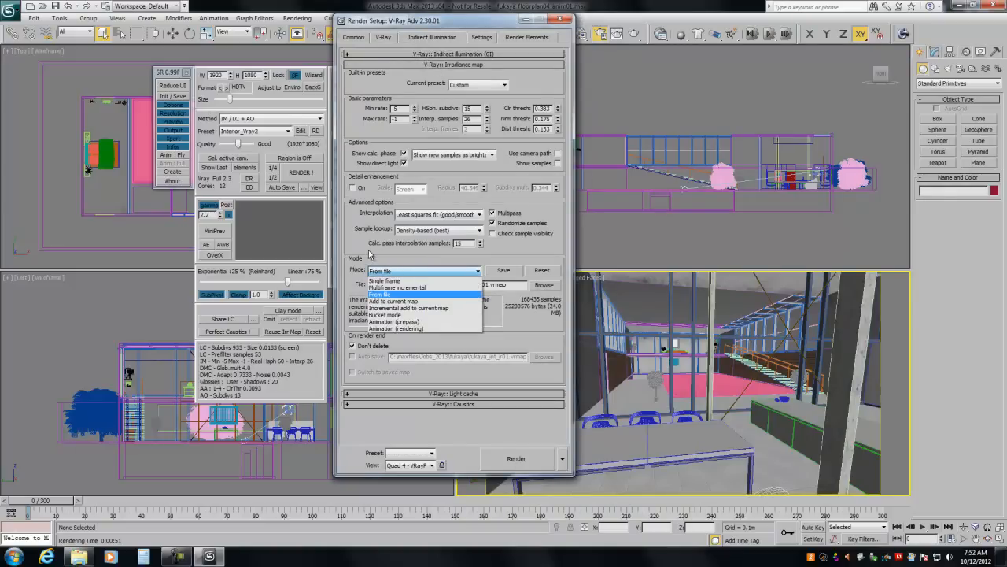
pyautogui.click(396, 252)
pyautogui.click(385, 272)
pyautogui.click(386, 281)
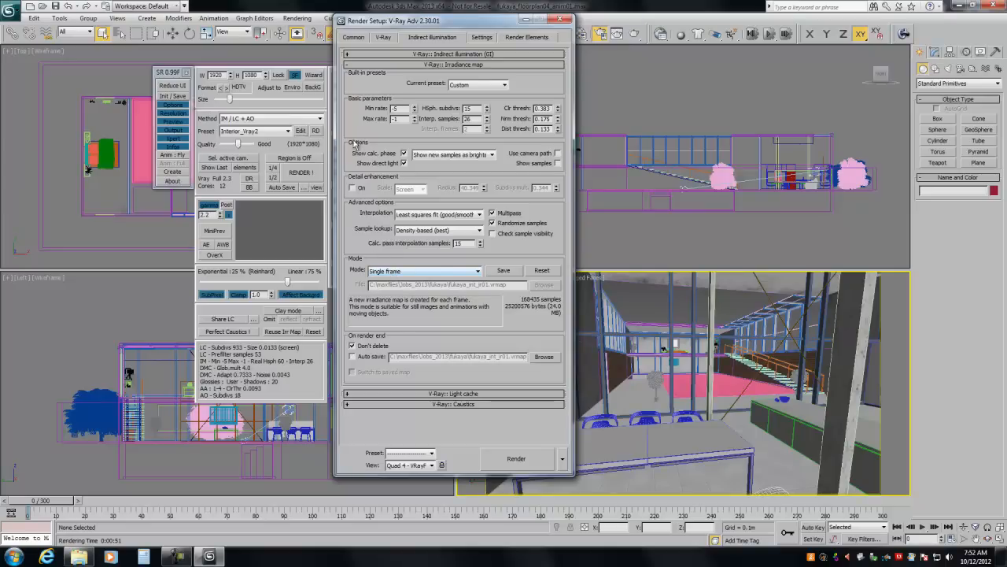
# Step: Set the irradiance map mode to From file and load fukaya_int_ir01.vrmap from the fukaya folder
pyautogui.click(399, 273)
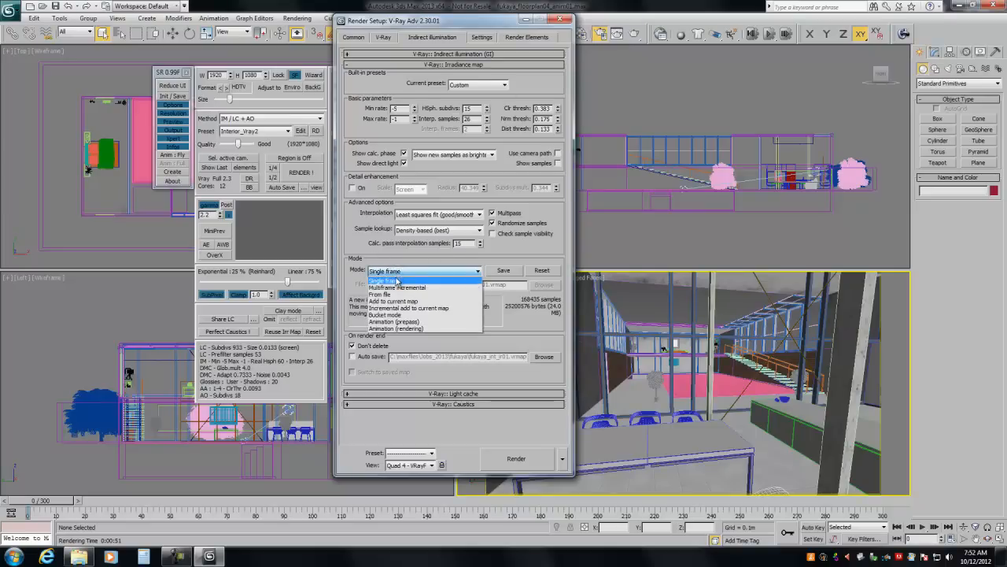
pyautogui.click(380, 294)
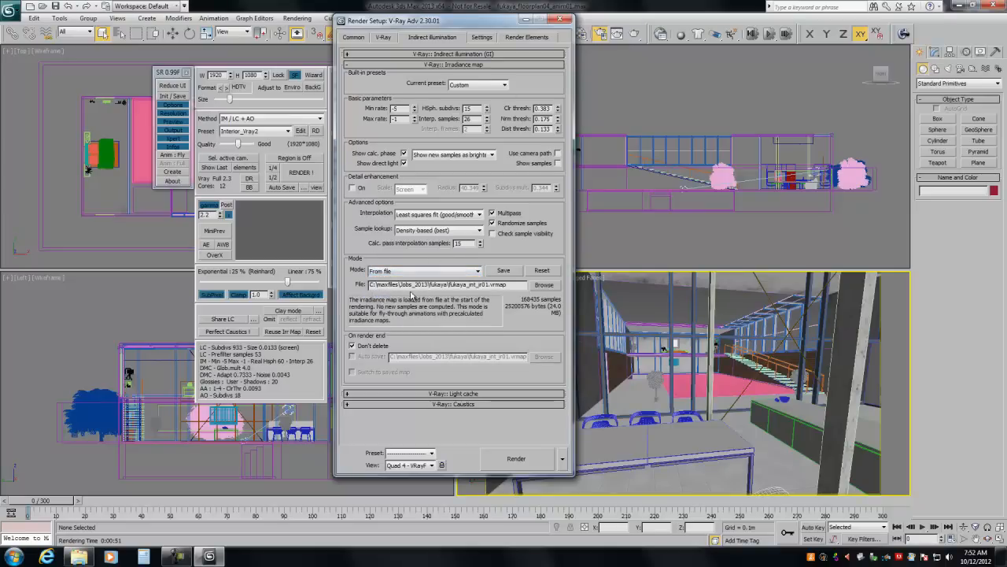
pyautogui.click(541, 285)
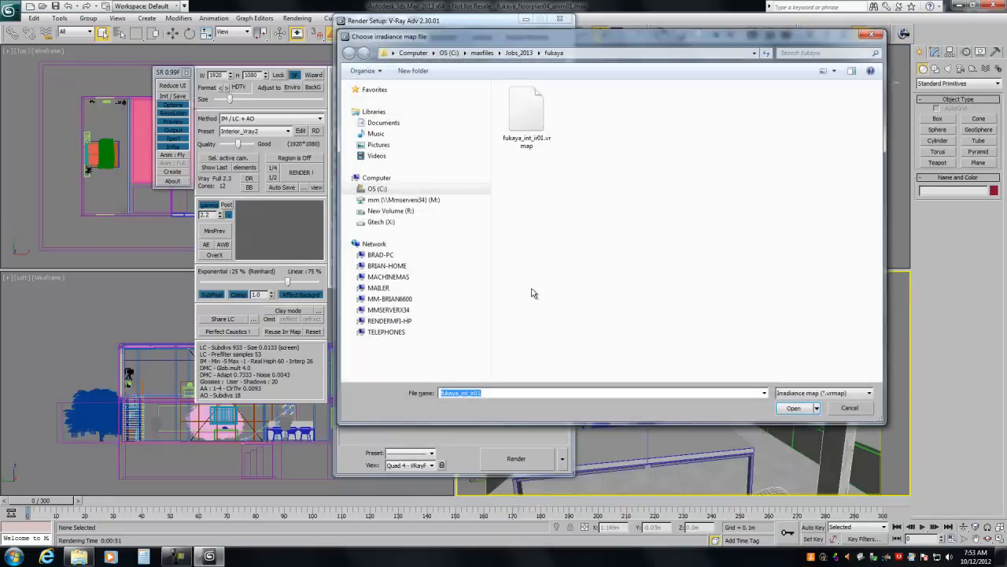
pyautogui.click(527, 130)
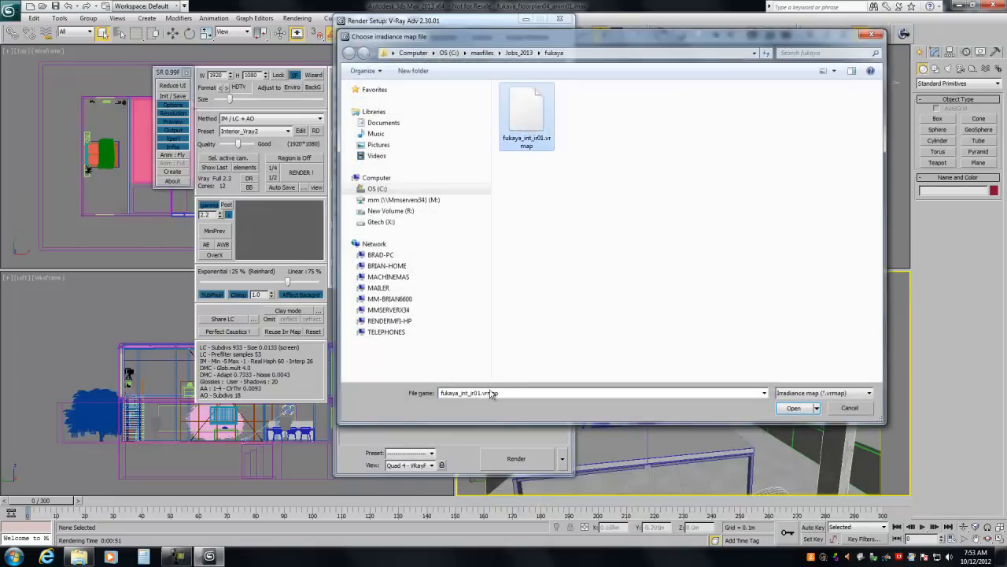
pyautogui.click(795, 408)
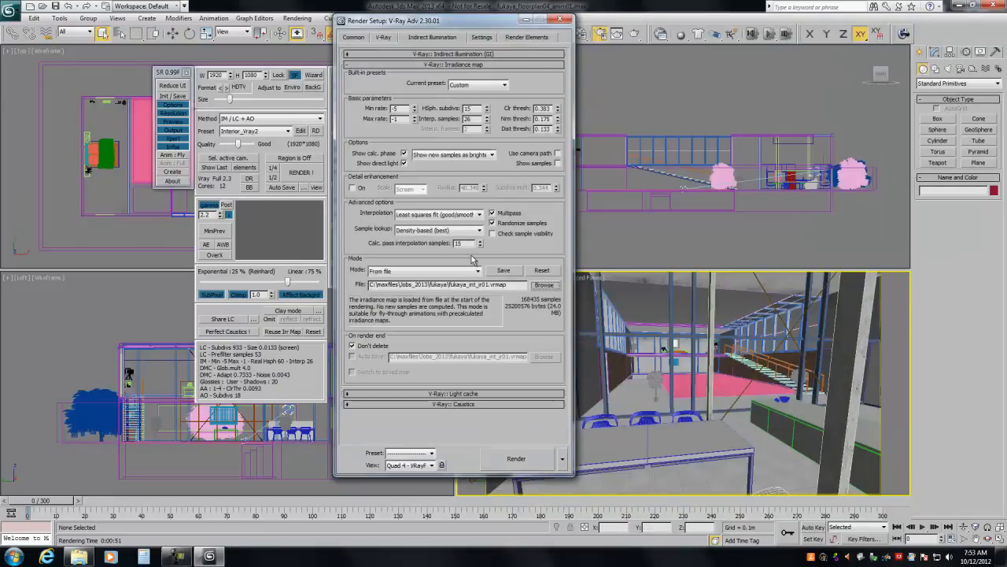
# Step: Set the light cache mode to From file and load fukaya_int_lc01.vrlmap from the fukaya folder
pyautogui.click(437, 66)
pyautogui.click(440, 76)
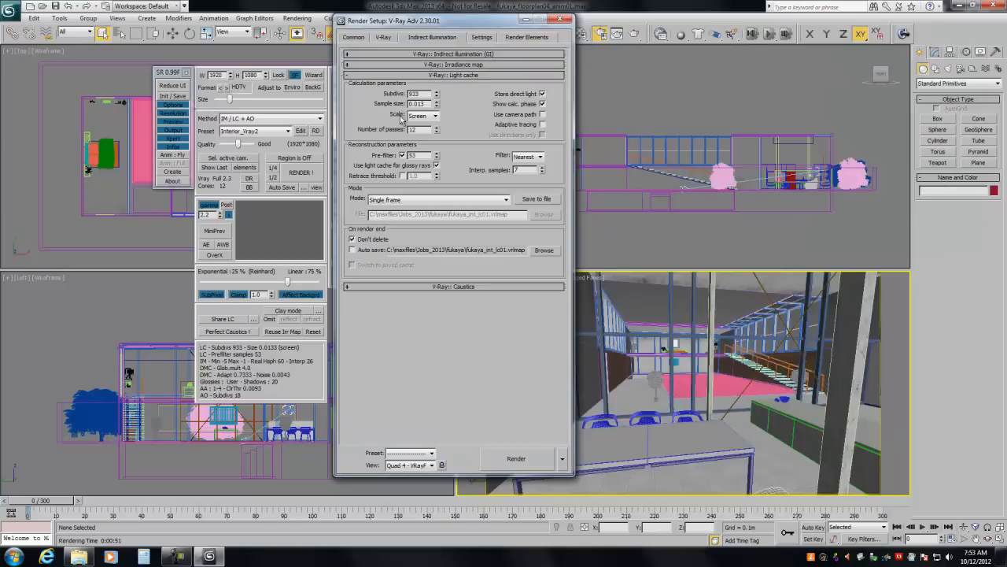
pyautogui.click(381, 202)
pyautogui.click(384, 224)
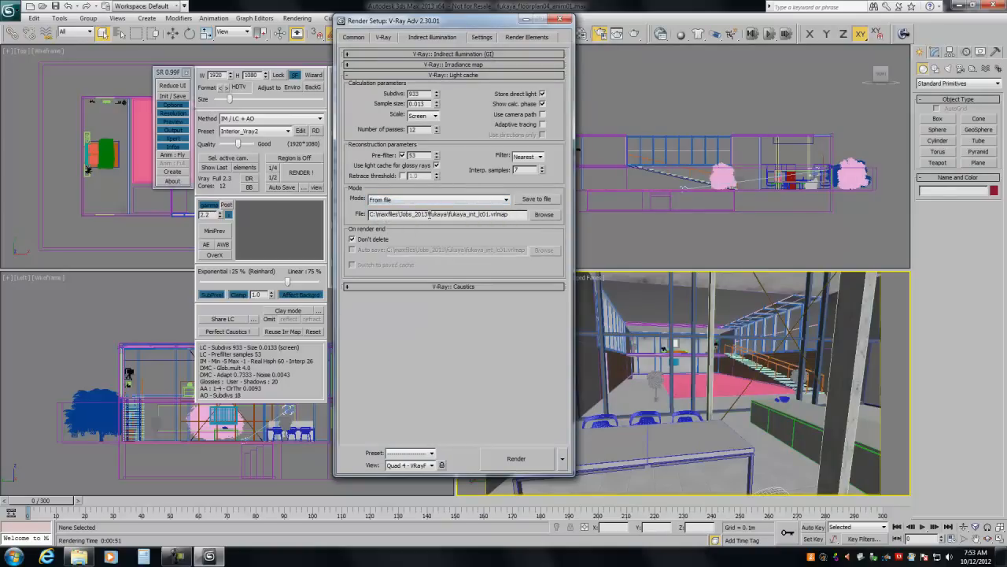
pyautogui.click(543, 215)
pyautogui.click(526, 118)
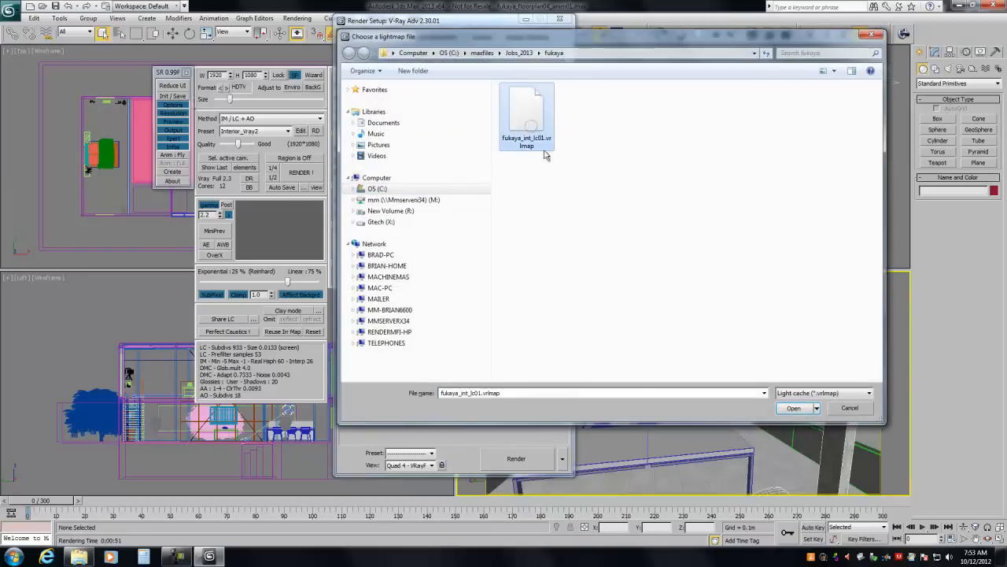
pyautogui.click(796, 407)
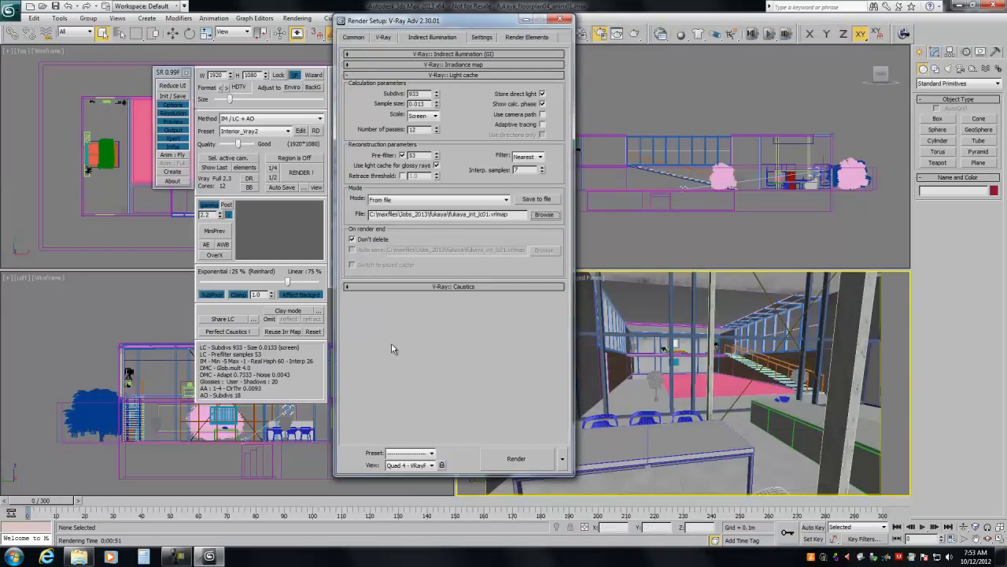
# Step: Check the folder and file name used for the rendered frames' output, and cancel without changing them
pyautogui.click(358, 38)
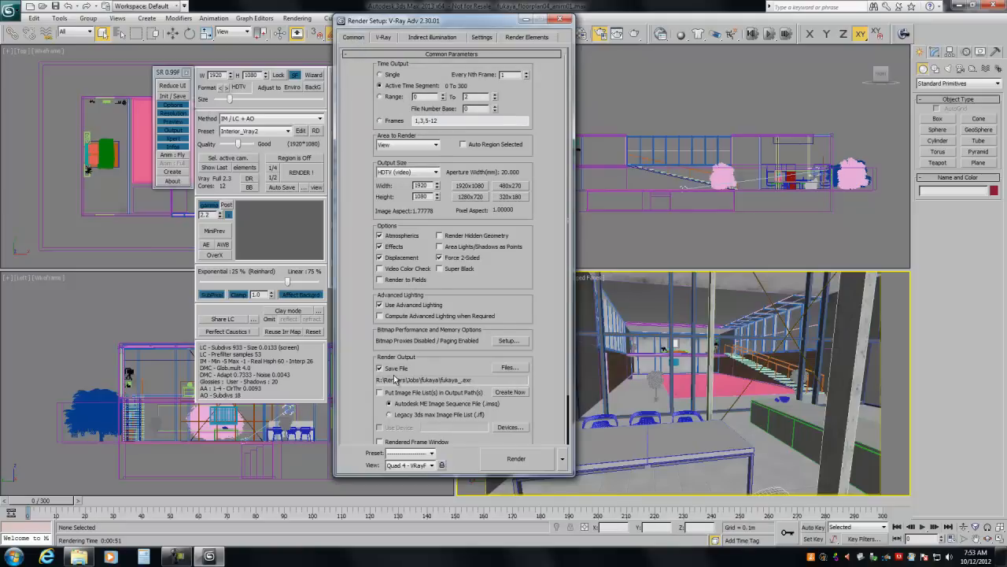
pyautogui.click(509, 367)
pyautogui.click(508, 367)
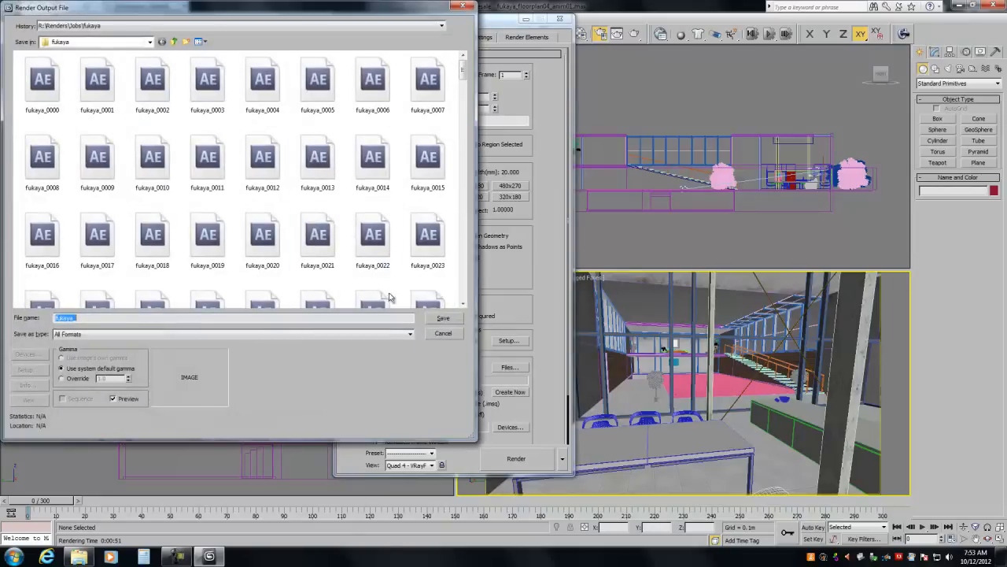
pyautogui.click(445, 334)
# Step: Return to the light cache settings and highlight the loaded file's full path and its drive letter
pyautogui.click(449, 54)
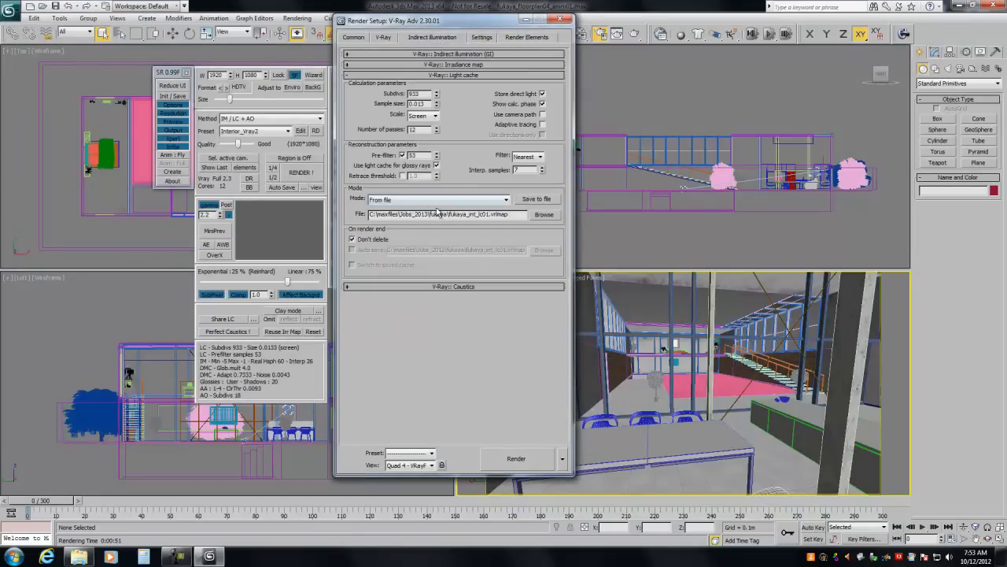
pyautogui.moveTo(497, 214); pyautogui.dragTo(369, 223)
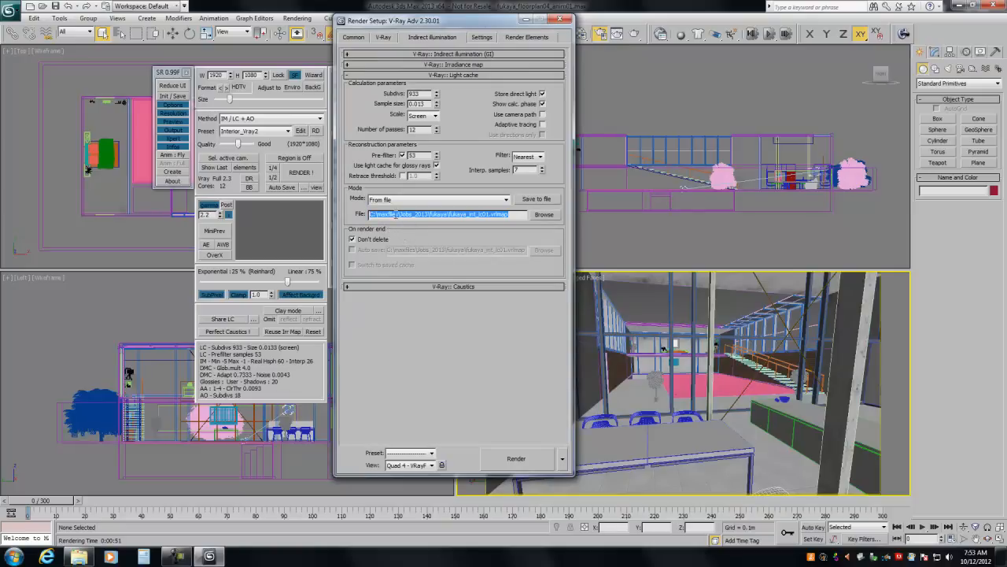
pyautogui.moveTo(370, 215)
pyautogui.mouseDown()
pyautogui.moveTo(394, 216)
pyautogui.moveTo(376, 216)
pyautogui.mouseUp()
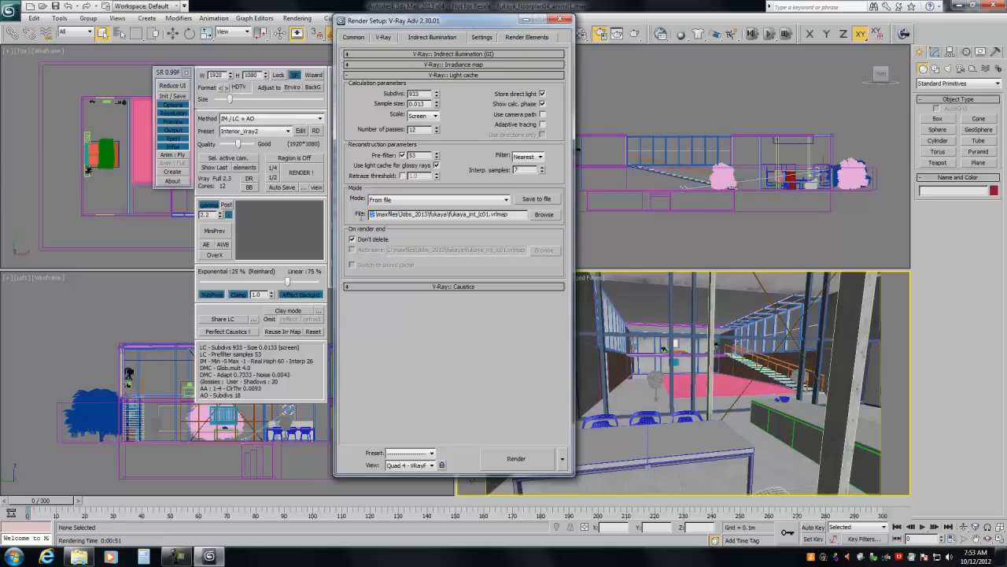
# Step: View the network rendering submission options from the common render settings, cancel the submission, and close the render setup
pyautogui.click(364, 37)
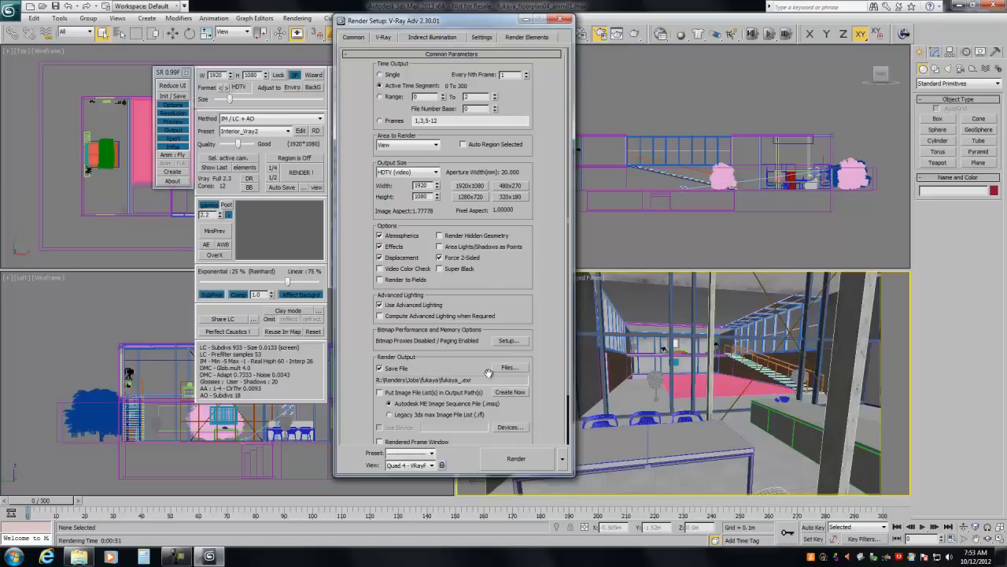
pyautogui.click(562, 458)
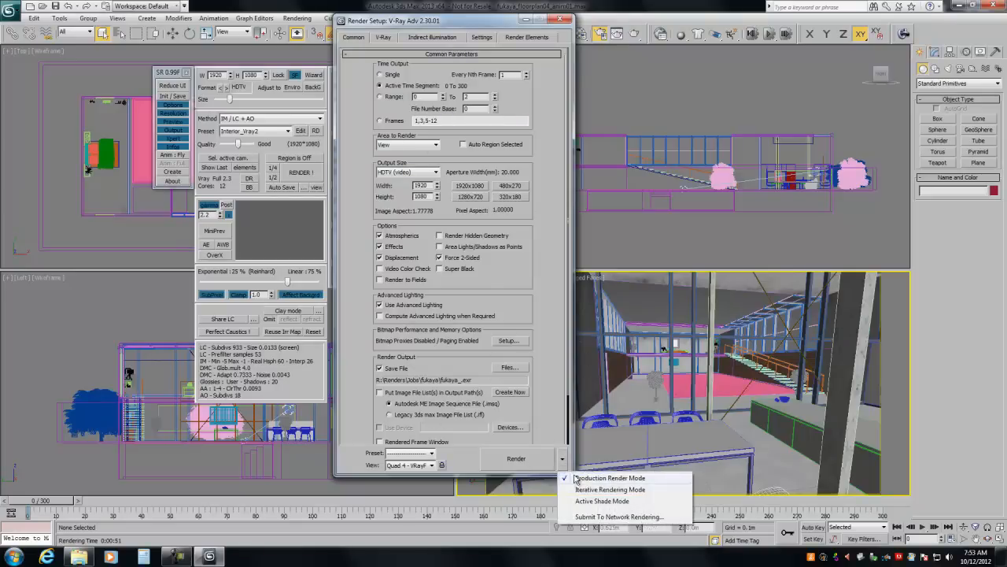
pyautogui.click(579, 516)
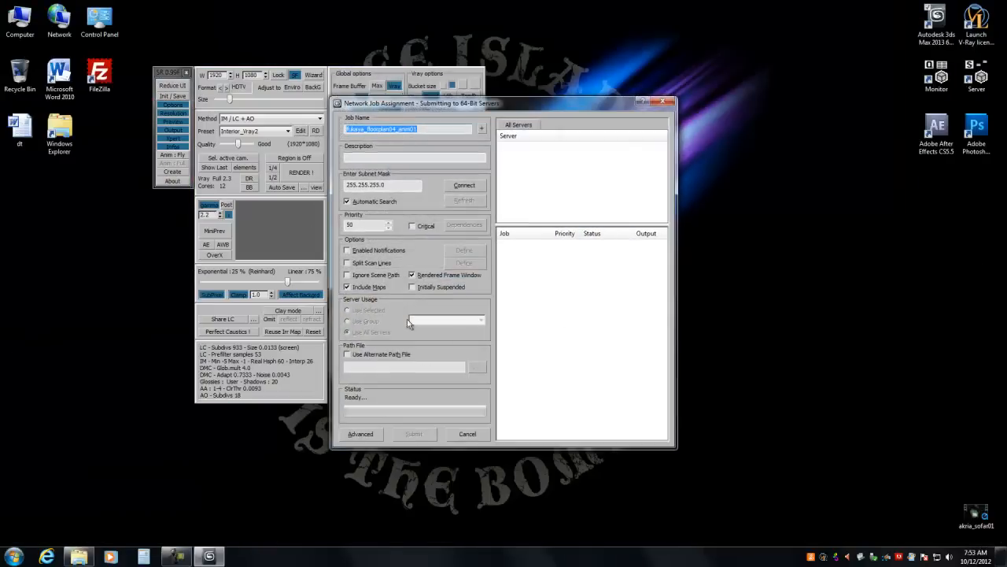
pyautogui.click(468, 434)
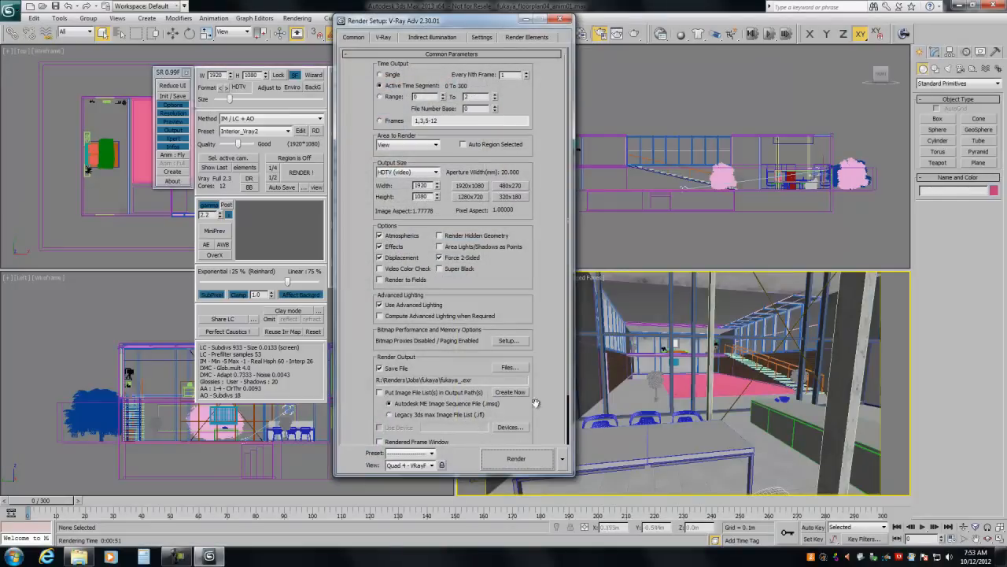
pyautogui.click(559, 19)
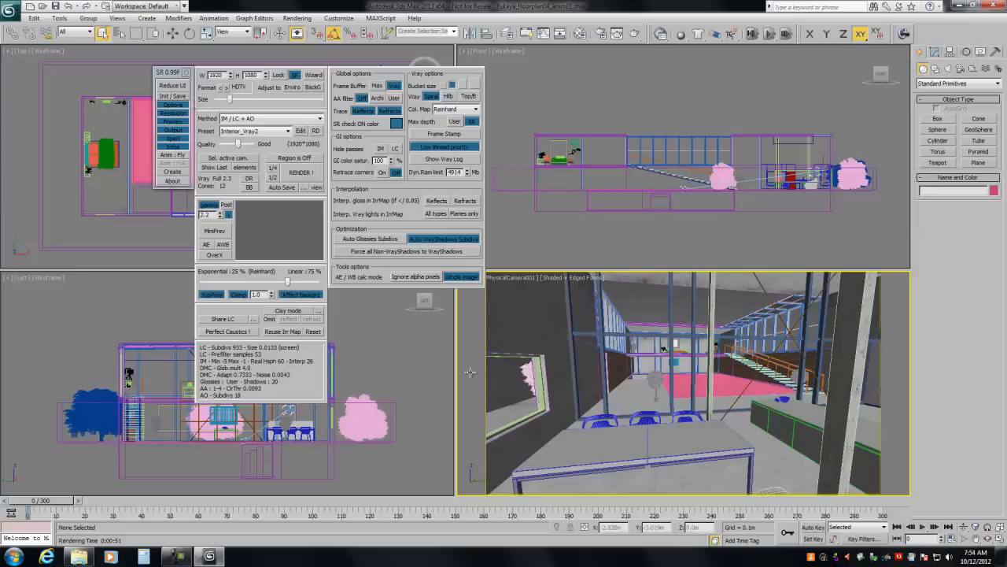
# Step: Review FlyWiz's flythrough parameters, map file outputs and suggested light cache settings, and close the wizard without computing anything
pyautogui.click(172, 154)
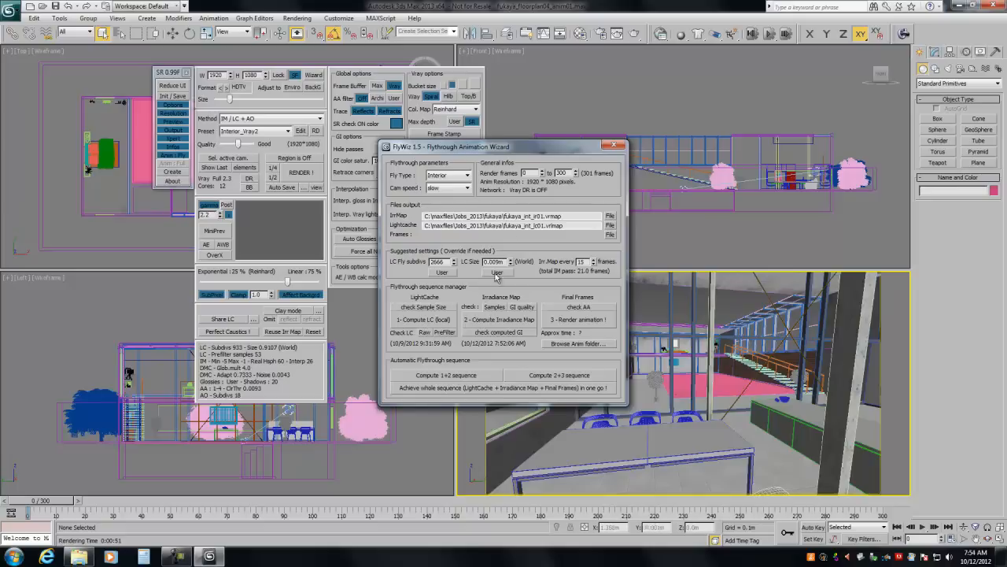
pyautogui.click(613, 144)
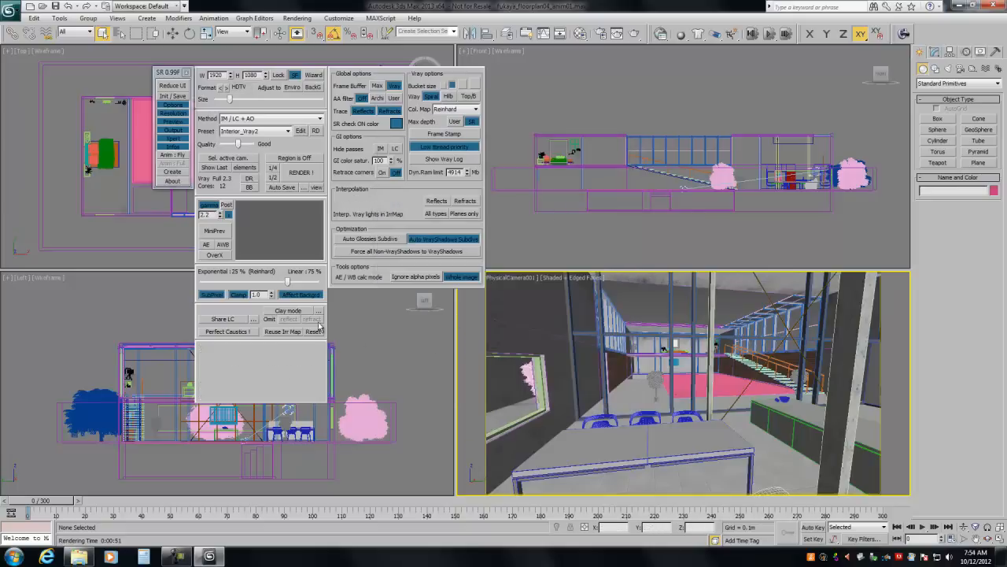
# Step: Set the light cache mode to From file in the render setup, using fukaya_int_lc01.vrlmap
pyautogui.click(600, 33)
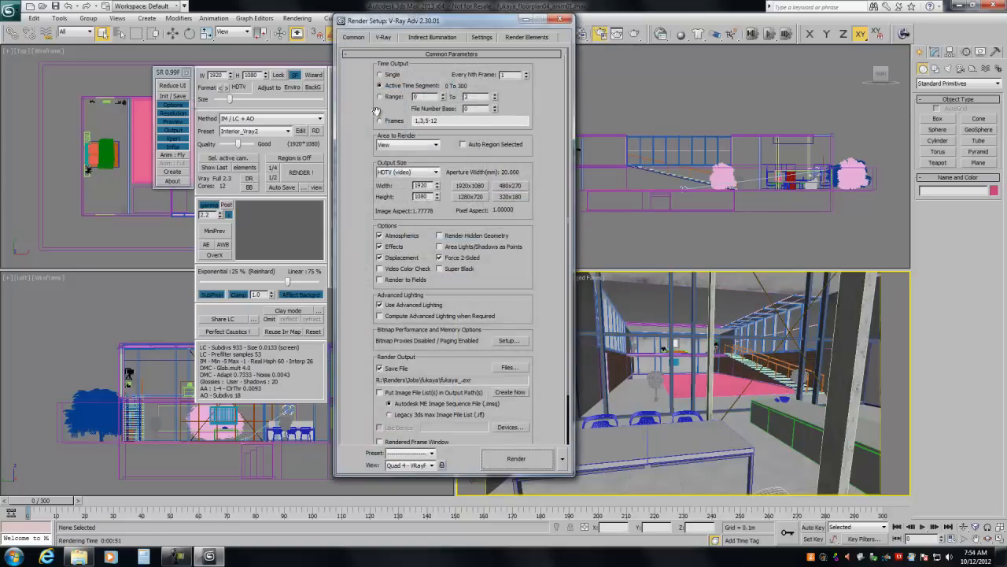
pyautogui.click(410, 38)
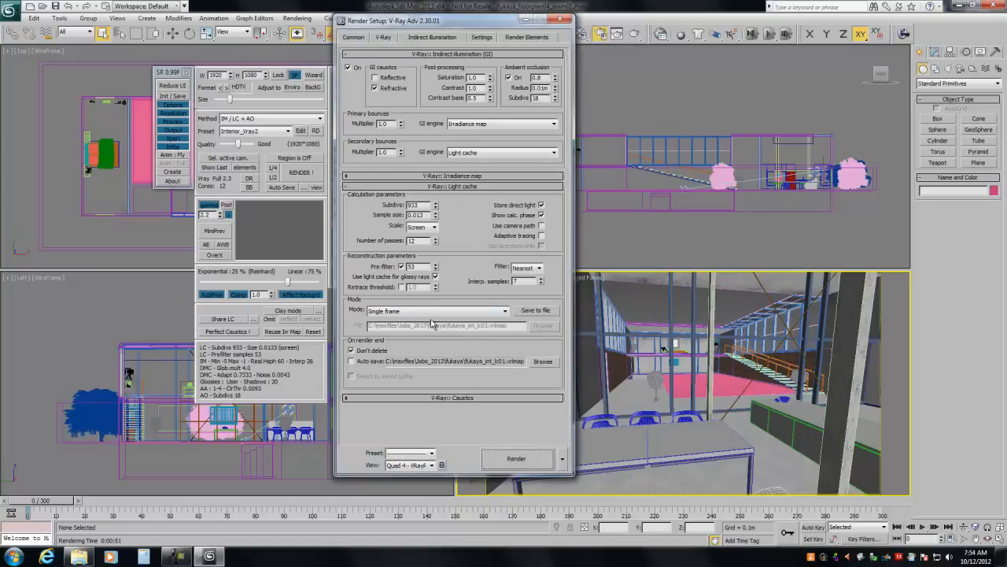
pyautogui.click(388, 310)
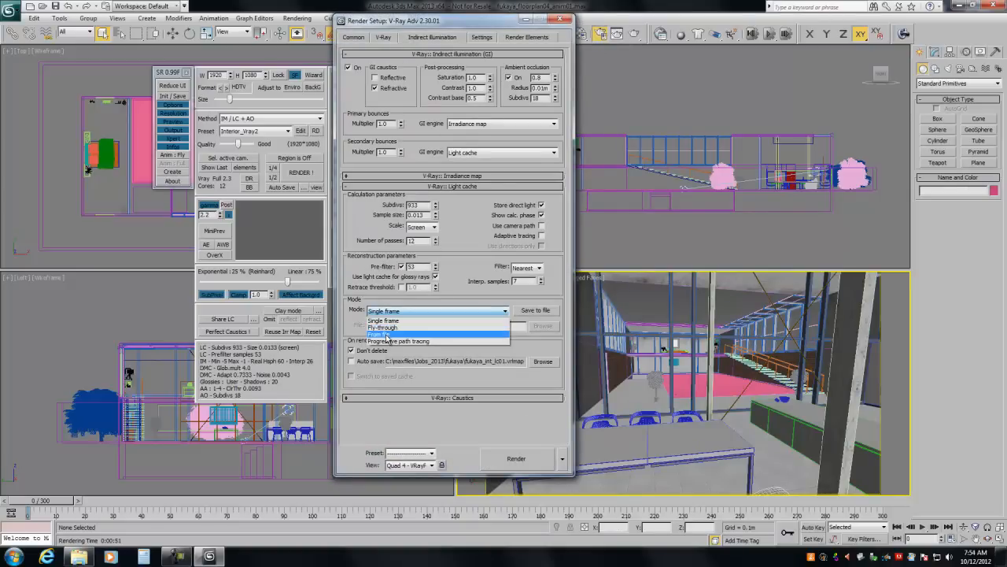
pyautogui.click(386, 335)
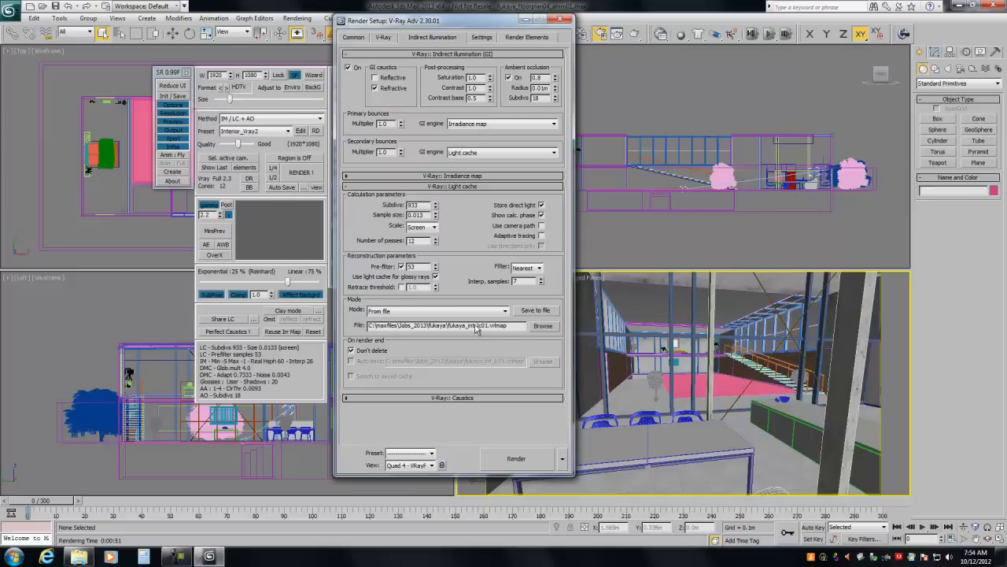
# Step: Check the irradiance map's mode and source file, and return to the light cache settings
pyautogui.click(409, 54)
pyautogui.click(414, 65)
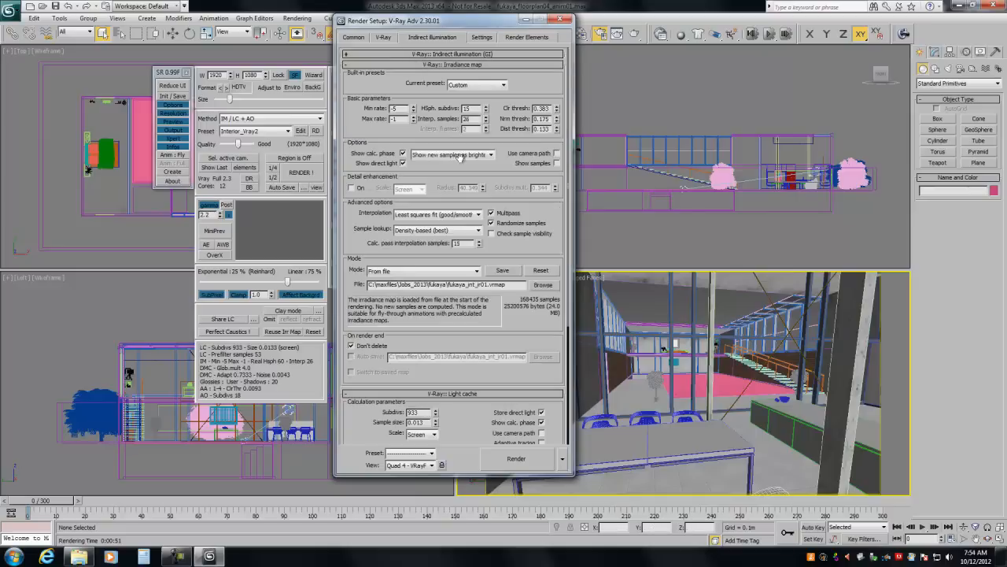
pyautogui.click(422, 65)
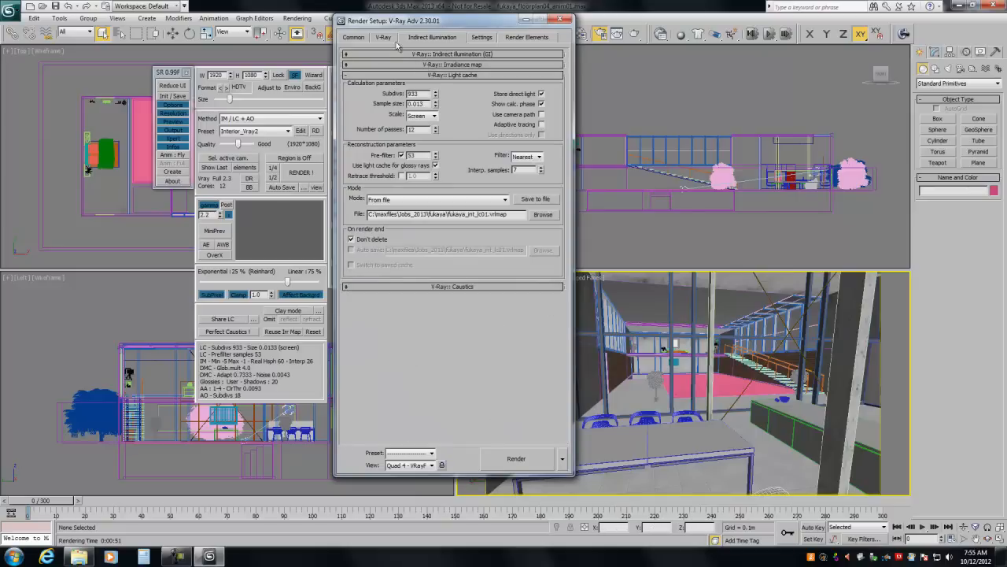
# Step: Place the render setup beside the SolidRocks settings and raise the SolidRocks quality to Very Good
pyautogui.moveTo(389, 29); pyautogui.dragTo(585, 35)
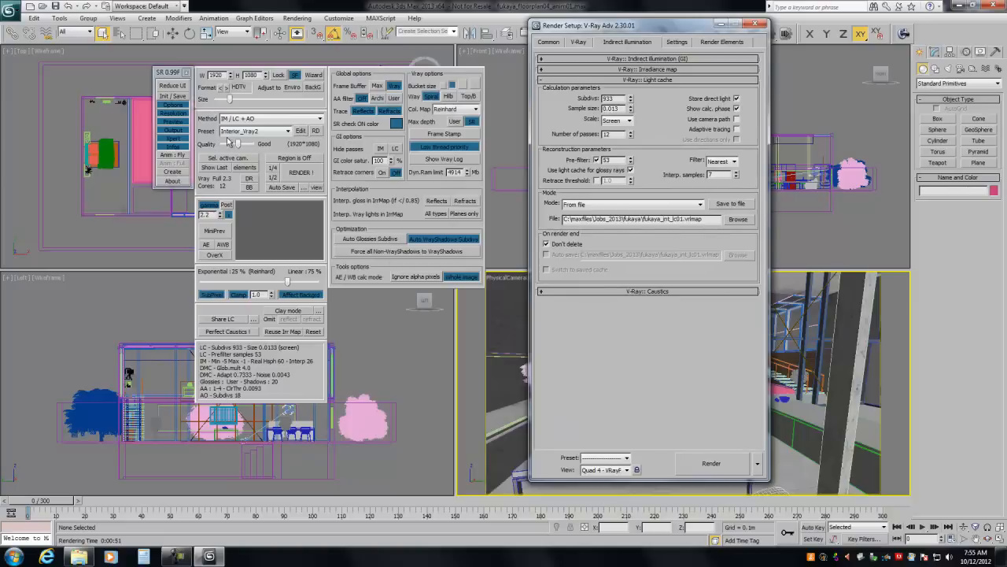
pyautogui.moveTo(239, 144); pyautogui.dragTo(241, 150)
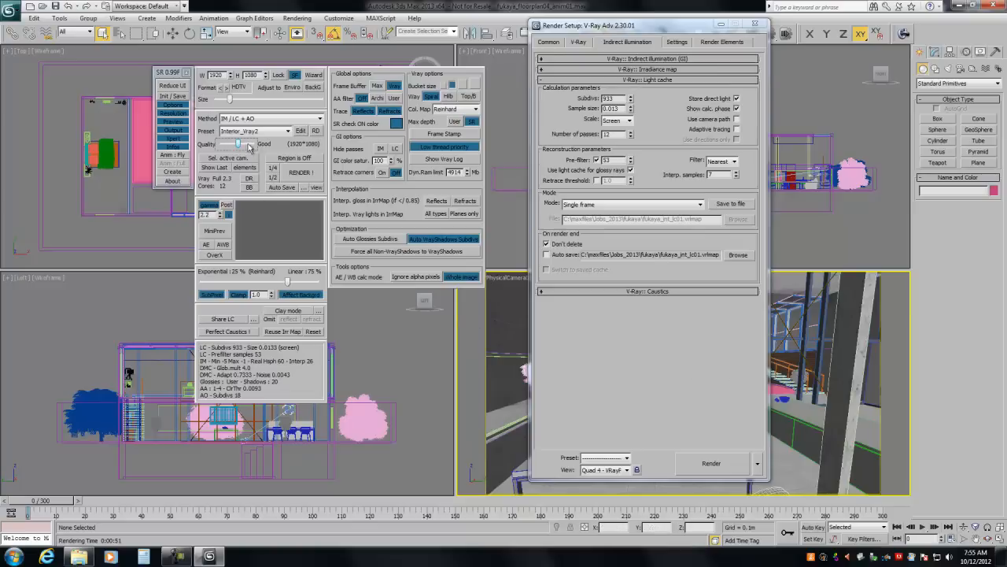
pyautogui.moveTo(237, 144); pyautogui.dragTo(242, 146)
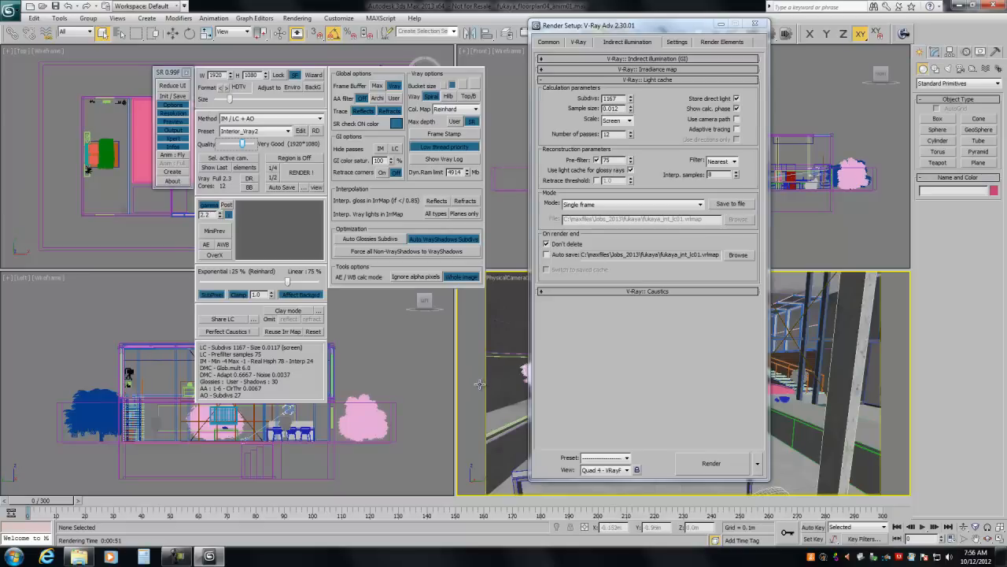
pyautogui.click(178, 554)
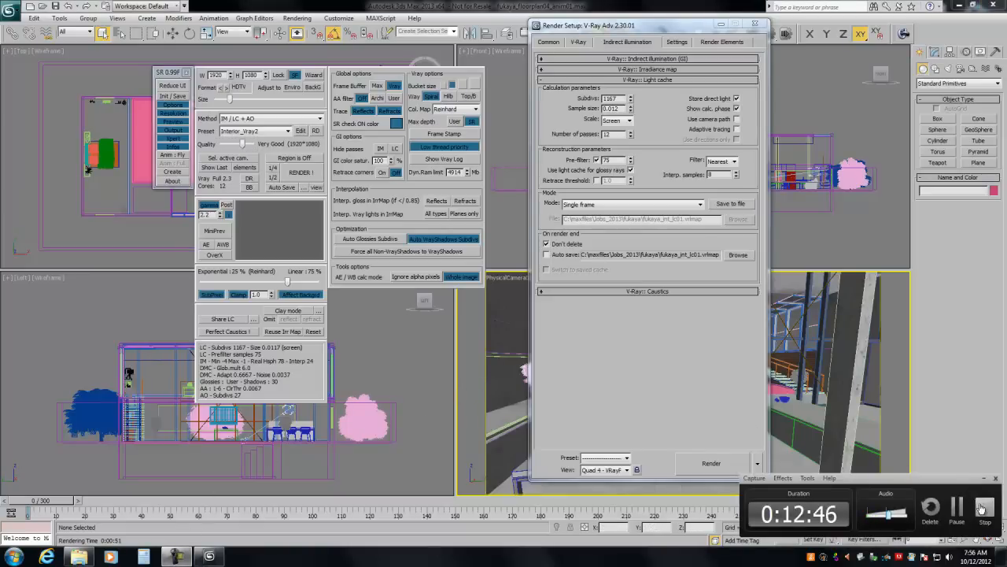